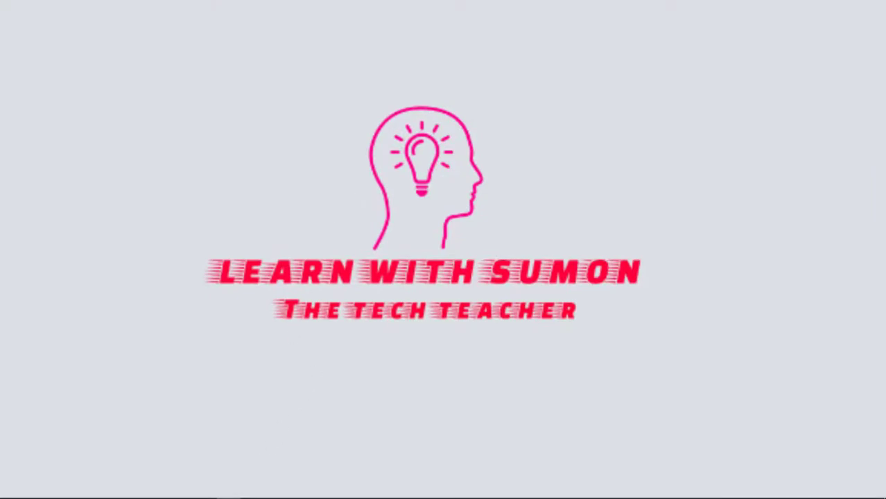
Step: Launch Firefox and go to logomakr.com
{"action": "left_click", "coordinate": [181, 490]}
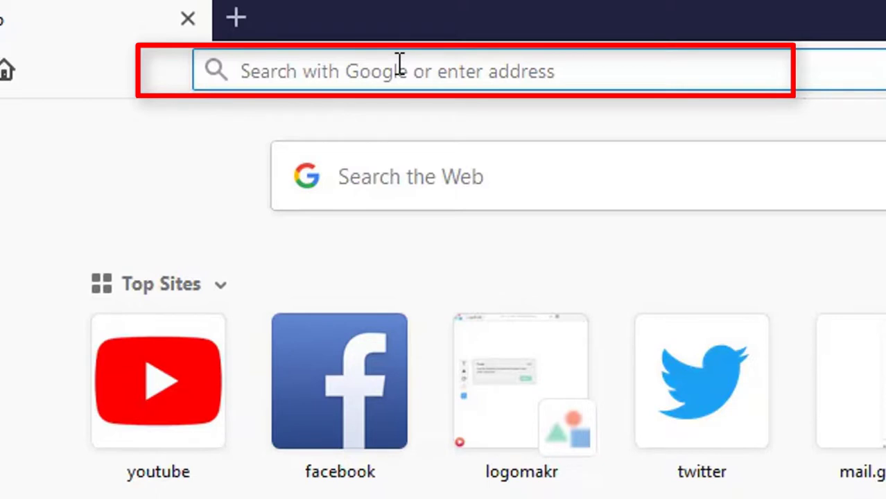
{"action": "type", "text": "l"}
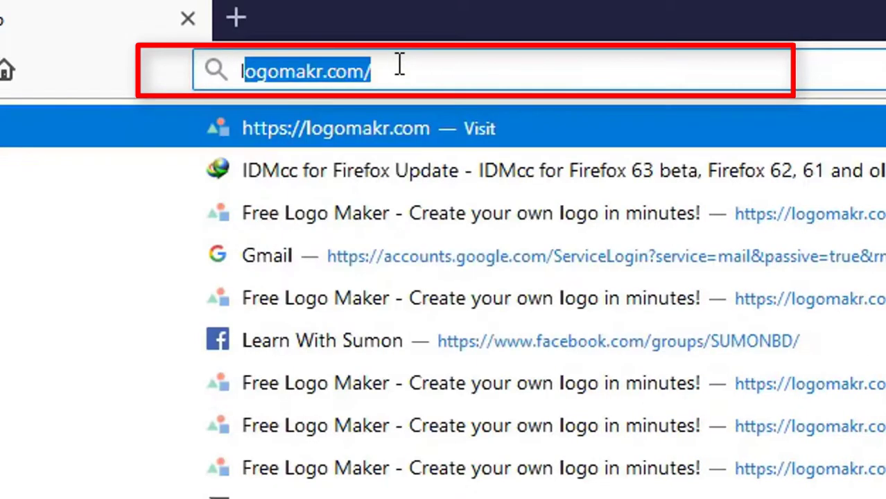
{"action": "type", "text": "ogom"}
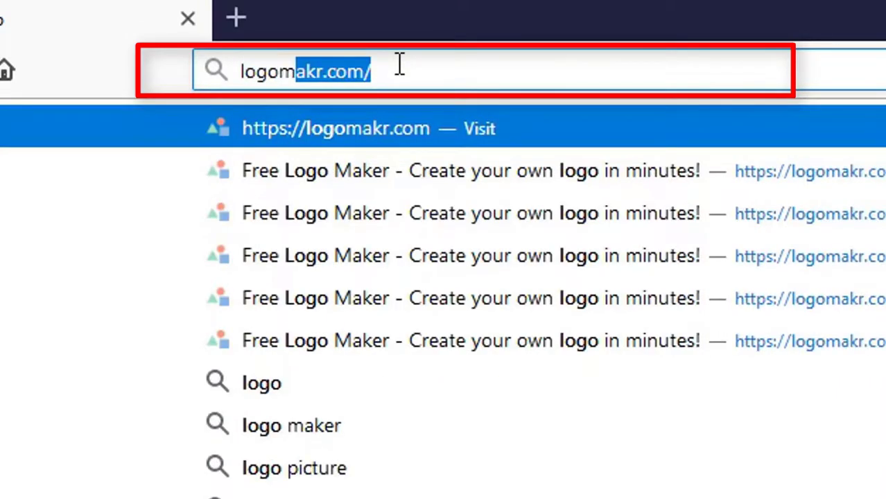
{"action": "type", "text": "ak"}
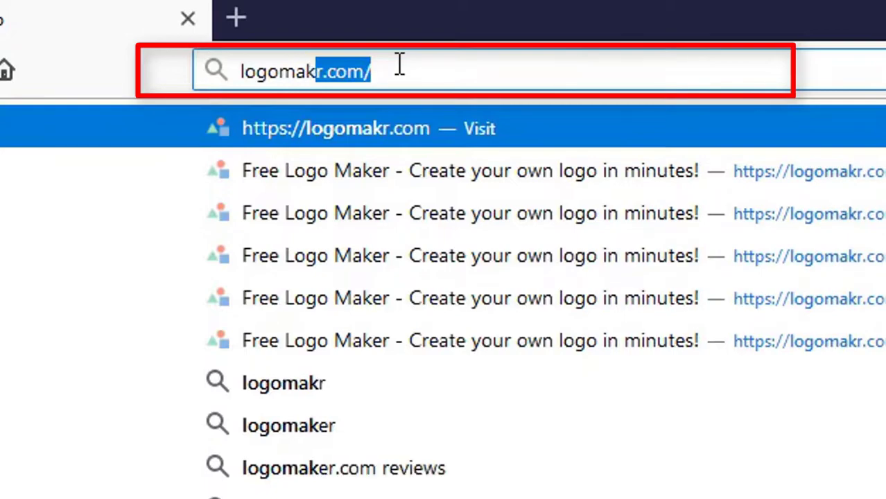
{"action": "type", "text": "r.com"}
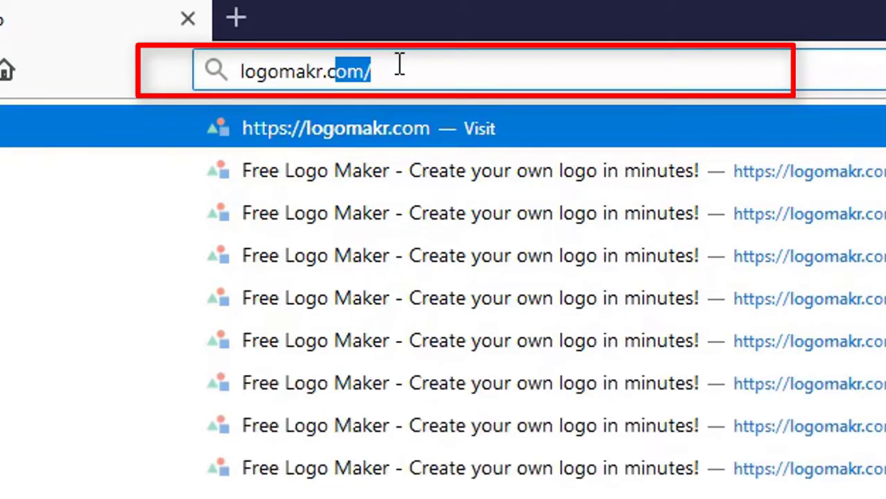
{"action": "key", "text": "Return"}
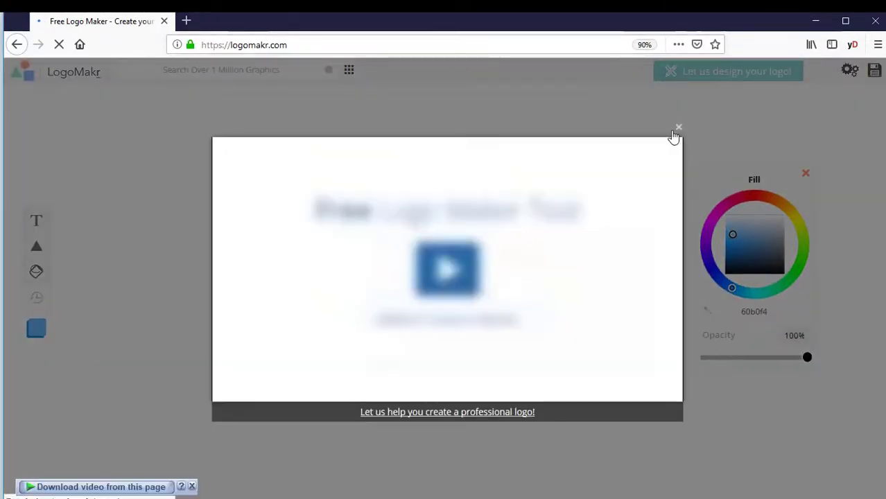
Step: Close the welcome video popup and step through the three tour tips to DONE
{"action": "left_click", "coordinate": [679, 129]}
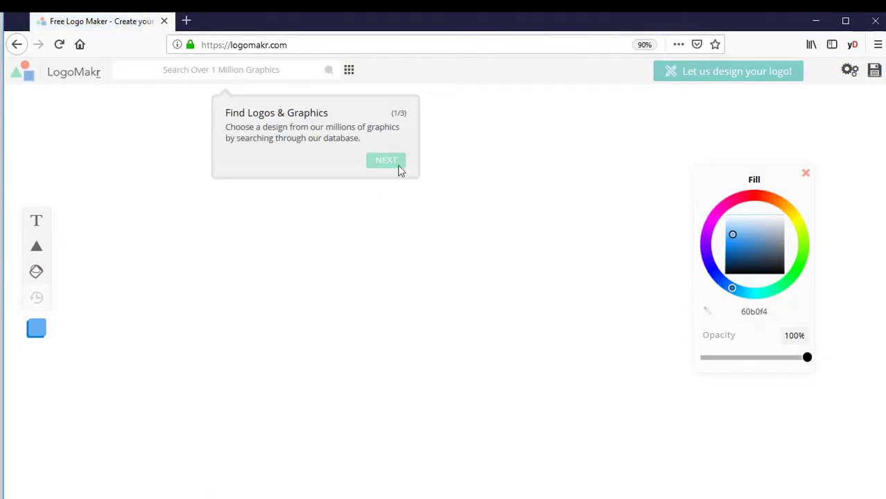
{"action": "left_click", "coordinate": [398, 169]}
{"action": "left_click", "coordinate": [239, 272]}
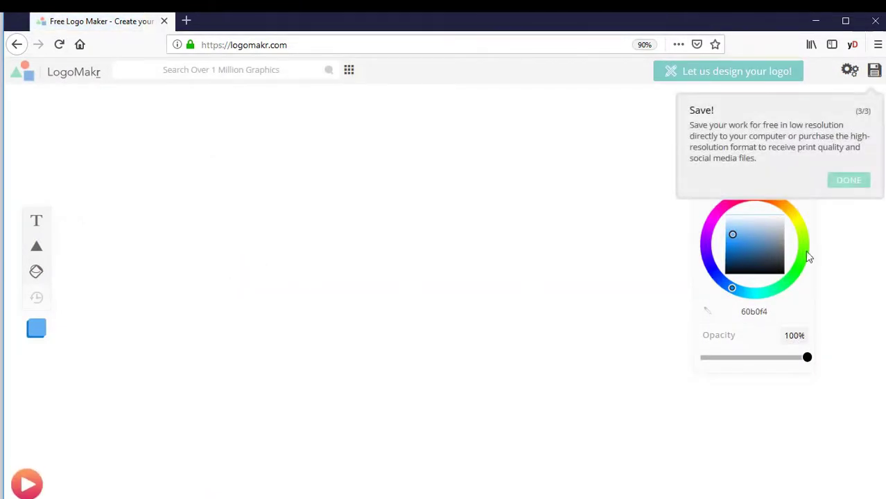
{"action": "left_click", "coordinate": [858, 182]}
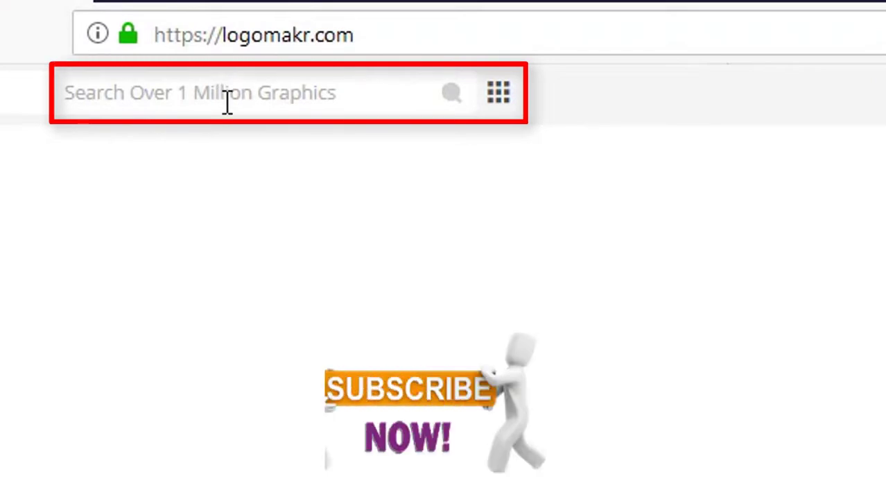
Step: Start a graphics library search for 'technology'
{"action": "left_click", "coordinate": [333, 90]}
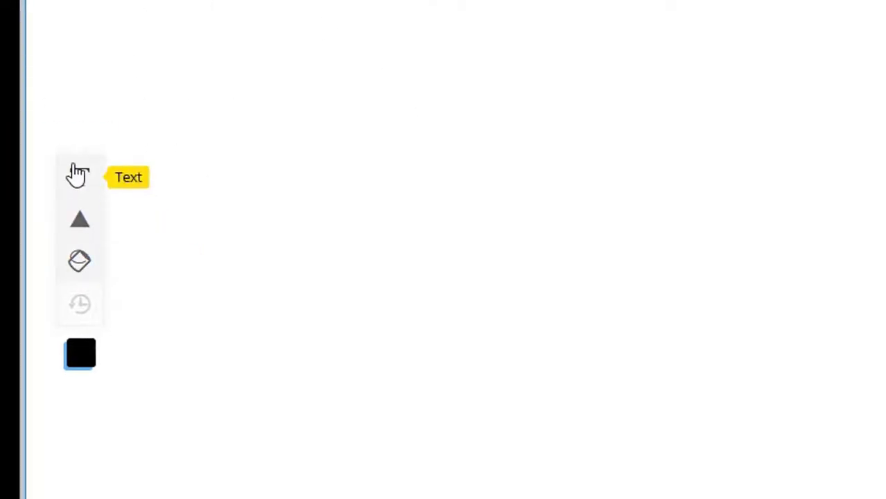
{"action": "mouse_move", "coordinate": [80, 221]}
{"action": "type", "text": "technolog"}
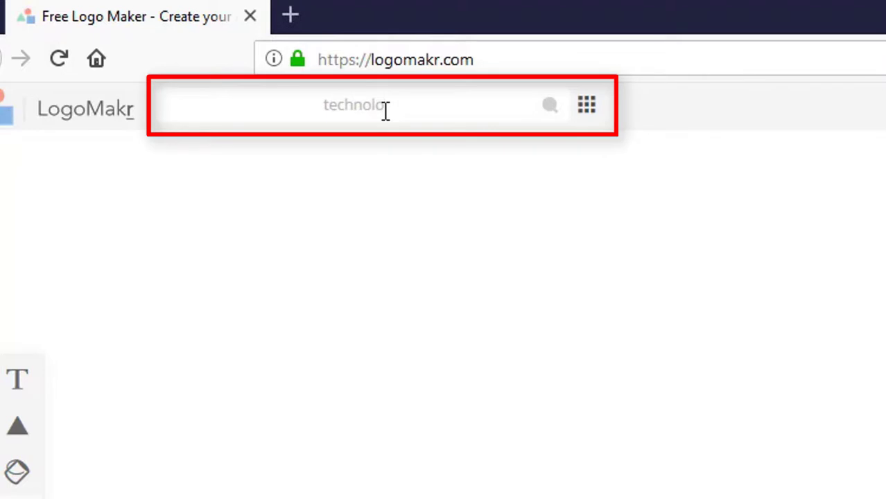
Step: Run the 'technology' icon search and scroll through the results grid
{"action": "key", "text": "Return"}
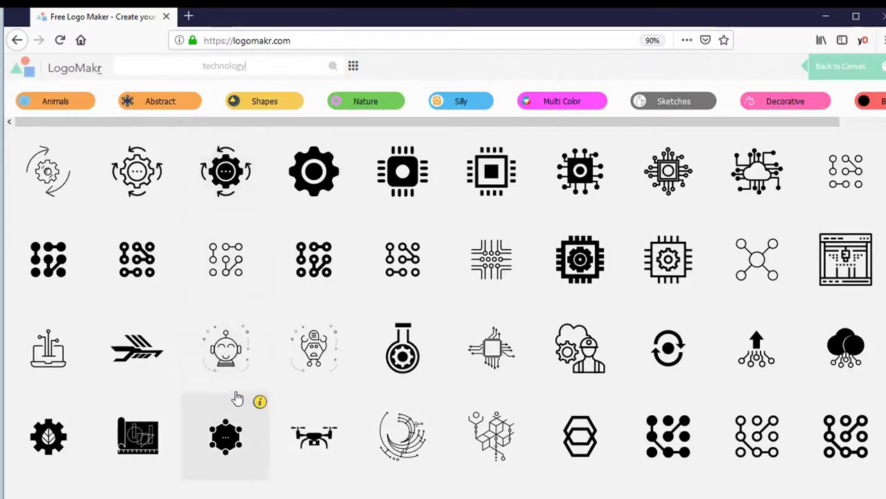
{"action": "scroll", "coordinate": [339, 437], "scroll_direction": "down", "scroll_amount": 3}
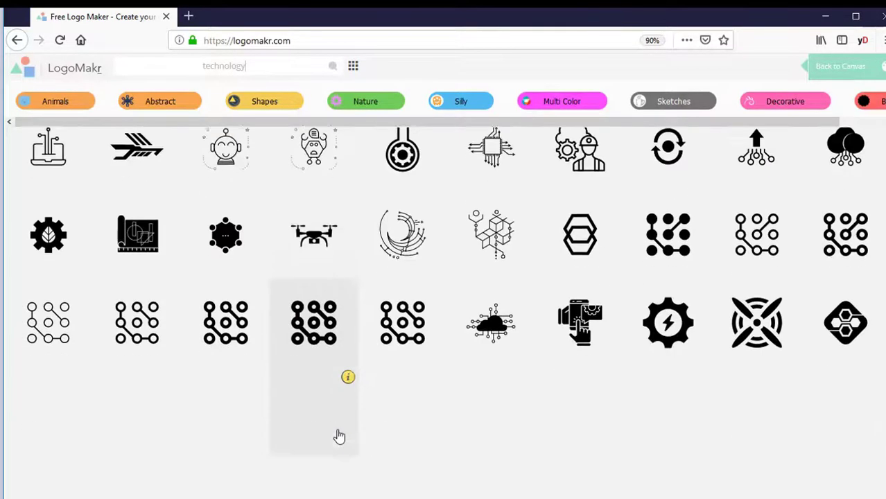
{"action": "scroll", "coordinate": [340, 437], "scroll_direction": "down", "scroll_amount": 3}
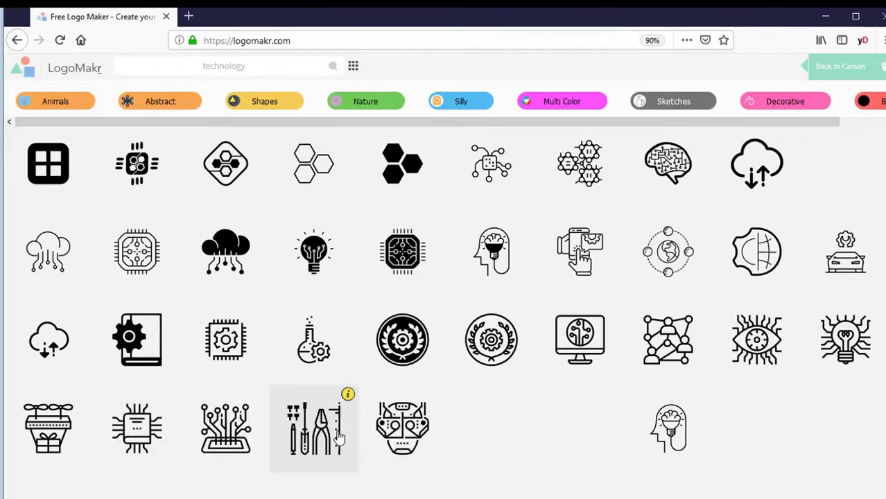
{"action": "scroll", "coordinate": [339, 436], "scroll_direction": "up", "scroll_amount": 2}
{"action": "scroll", "coordinate": [338, 436], "scroll_direction": "up", "scroll_amount": 3}
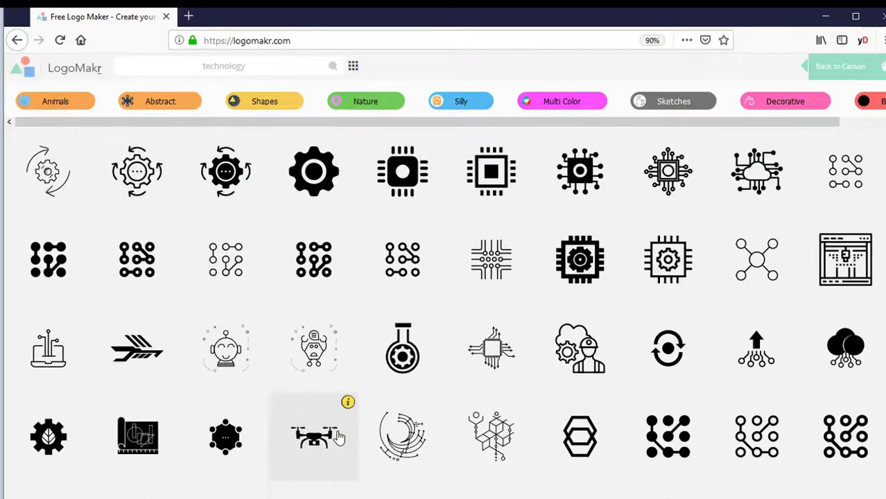
Step: Add the angular arrow icon, move it left of centre and enlarge it by its corner handle
{"action": "left_click", "coordinate": [140, 359]}
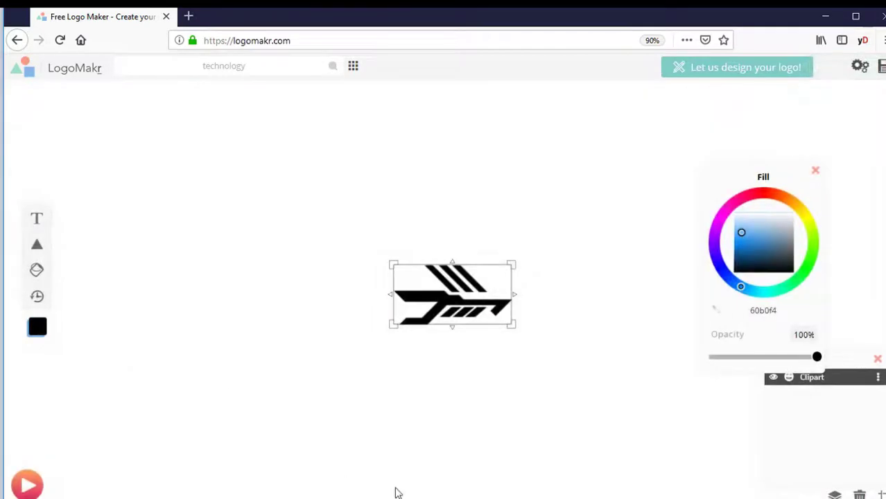
{"action": "left_click_drag", "start_coordinate": [435, 305], "coordinate": [300, 235]}
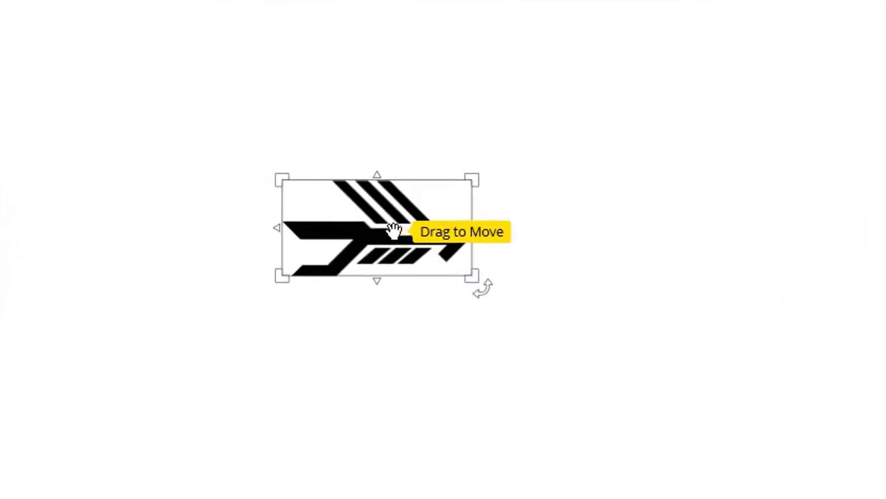
{"action": "mouse_move", "coordinate": [392, 218]}
{"action": "left_mouse_down"}
{"action": "mouse_move", "coordinate": [366, 227]}
{"action": "mouse_move", "coordinate": [427, 205]}
{"action": "mouse_move", "coordinate": [440, 223]}
{"action": "mouse_move", "coordinate": [413, 223]}
{"action": "mouse_move", "coordinate": [444, 272]}
{"action": "mouse_move", "coordinate": [446, 255]}
{"action": "mouse_move", "coordinate": [430, 274]}
{"action": "mouse_move", "coordinate": [416, 222]}
{"action": "mouse_move", "coordinate": [408, 225]}
{"action": "mouse_move", "coordinate": [424, 231]}
{"action": "left_mouse_up"}
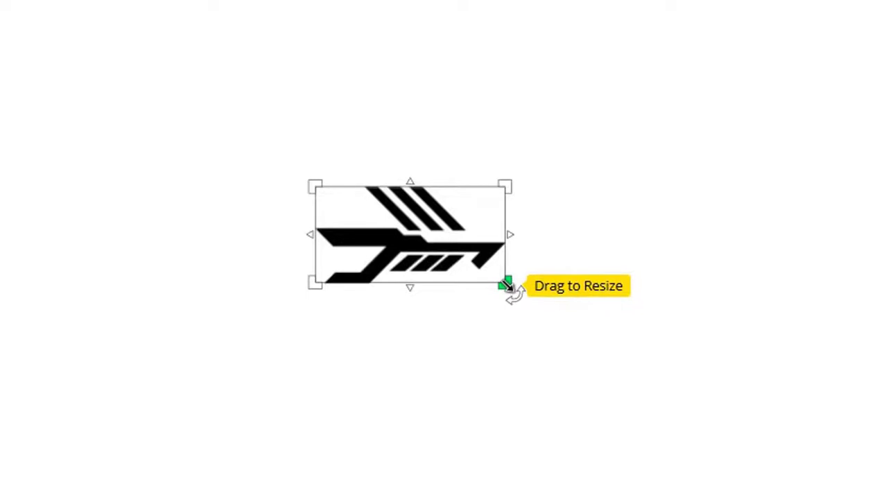
{"action": "left_click_drag", "start_coordinate": [506, 285], "coordinate": [577, 355]}
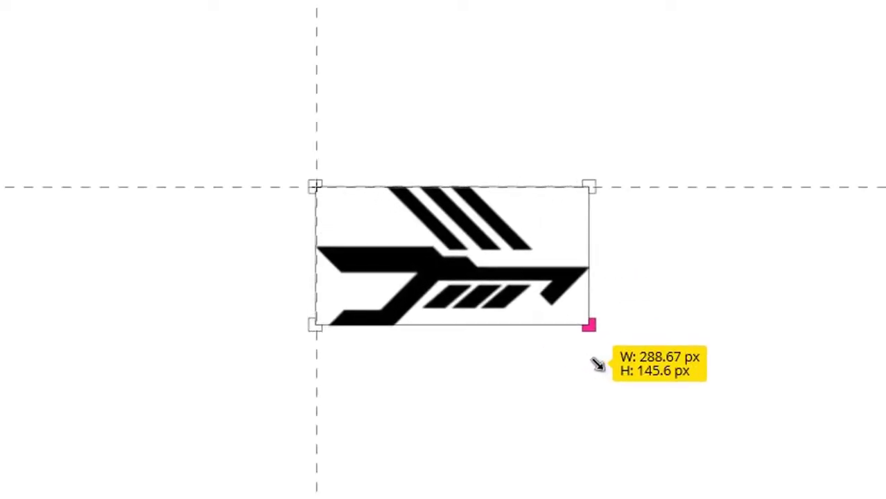
{"action": "left_click_drag", "start_coordinate": [577, 355], "coordinate": [612, 374]}
{"action": "left_click_drag", "start_coordinate": [520, 289], "coordinate": [495, 270]}
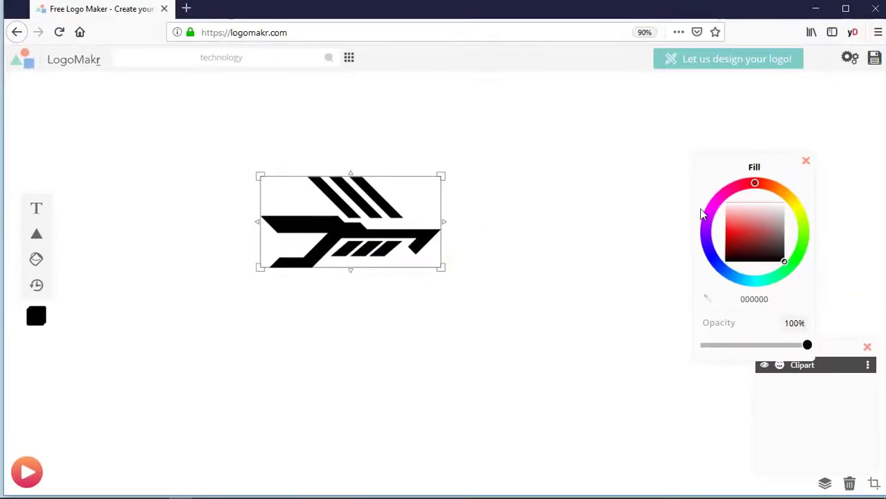
Step: Change the arrow icon's fill colour to red (ff003a)
{"action": "left_click", "coordinate": [728, 195]}
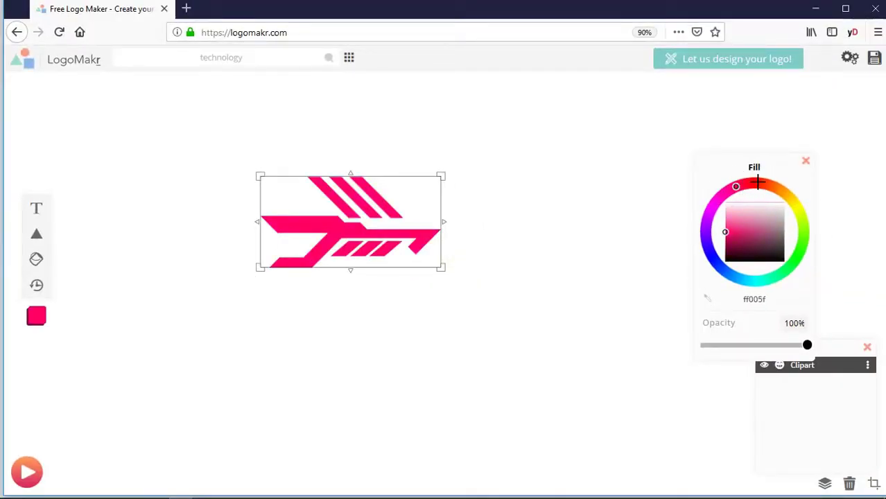
{"action": "mouse_move", "coordinate": [732, 188]}
{"action": "left_mouse_down"}
{"action": "mouse_move", "coordinate": [797, 261]}
{"action": "mouse_move", "coordinate": [747, 181]}
{"action": "left_mouse_up"}
{"action": "left_click_drag", "start_coordinate": [754, 230], "coordinate": [735, 219]}
{"action": "left_click_drag", "start_coordinate": [764, 190], "coordinate": [751, 186]}
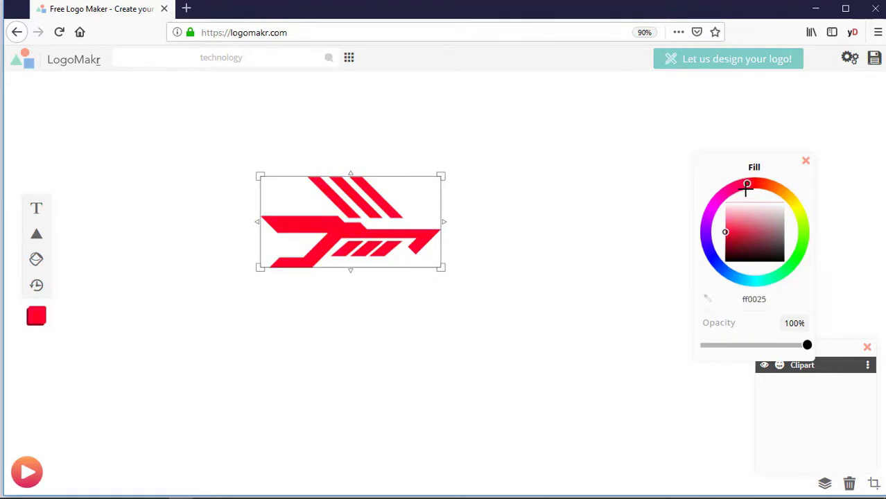
Step: Move the red arrow higher up on the canvas
{"action": "left_click", "coordinate": [497, 263]}
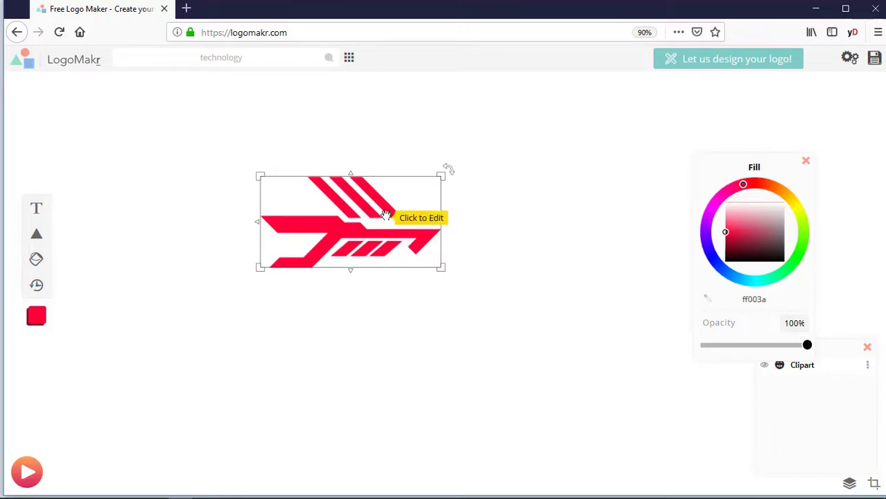
{"action": "mouse_move", "coordinate": [359, 236]}
{"action": "left_mouse_down"}
{"action": "mouse_move", "coordinate": [368, 209]}
{"action": "mouse_move", "coordinate": [375, 215]}
{"action": "left_mouse_up"}
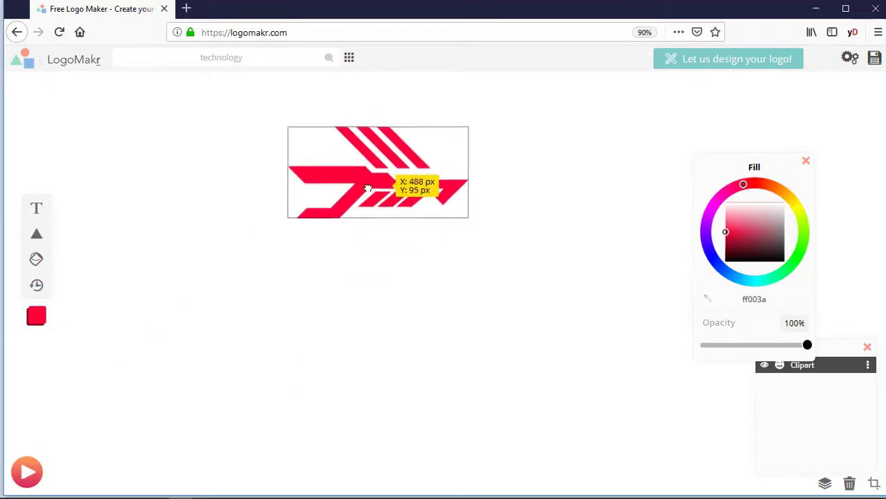
{"action": "left_click_drag", "start_coordinate": [374, 214], "coordinate": [380, 175]}
Step: Add a 'LEARN WITH SUMON' text box below the arrow and select all its text
{"action": "left_click", "coordinate": [350, 303]}
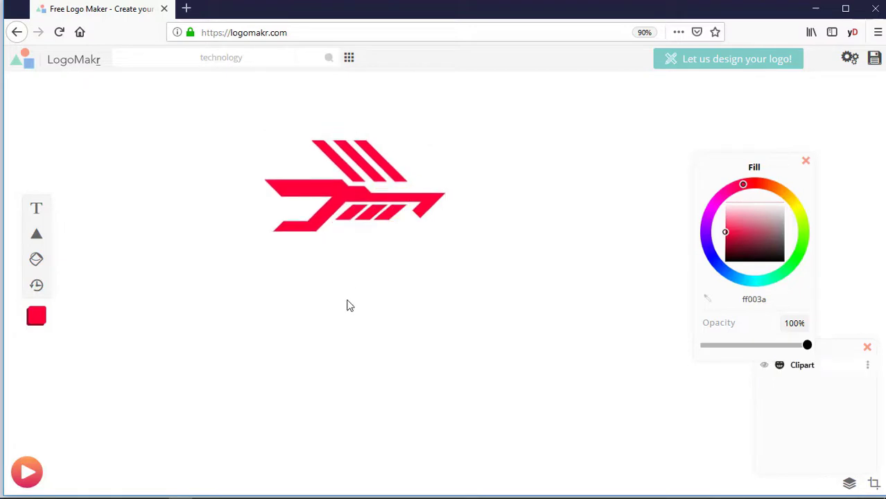
{"action": "left_click", "coordinate": [38, 210]}
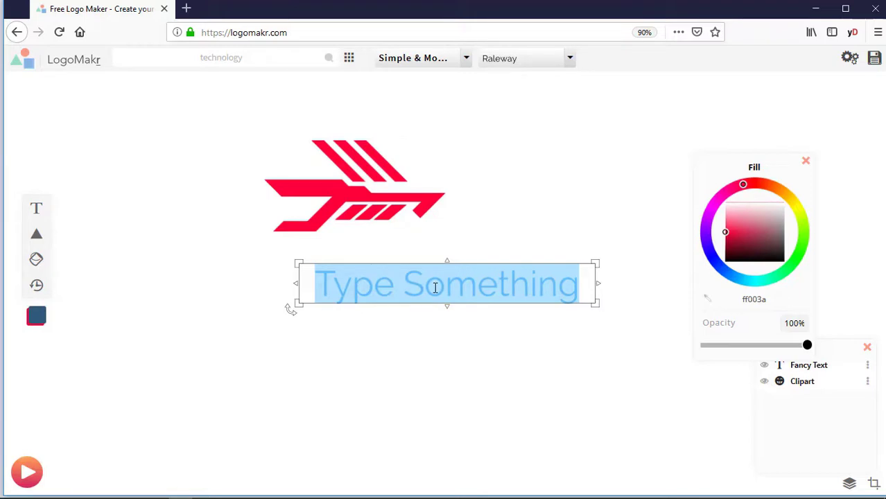
{"action": "type", "text": "LE"}
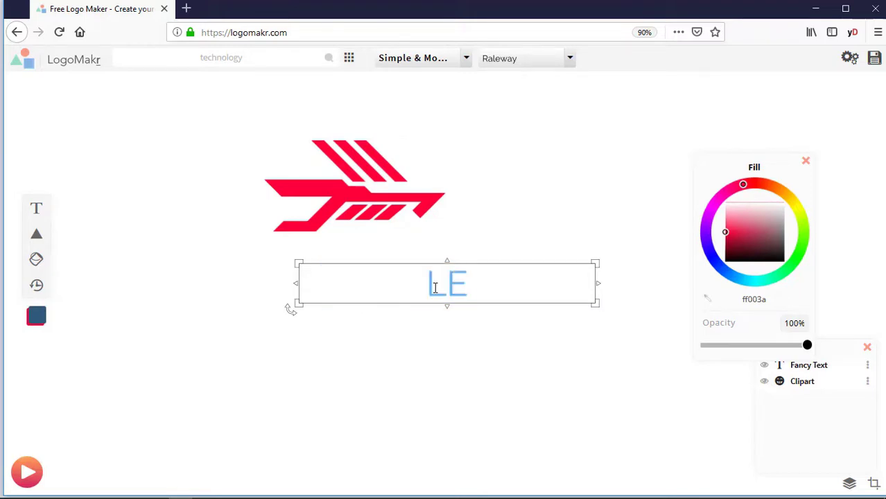
{"action": "type", "text": "ARN WI"}
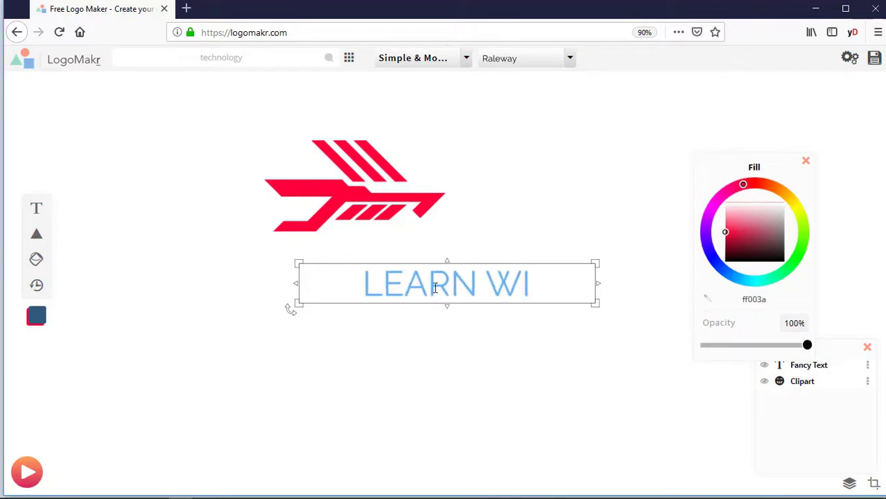
{"action": "type", "text": "TH SUMO"}
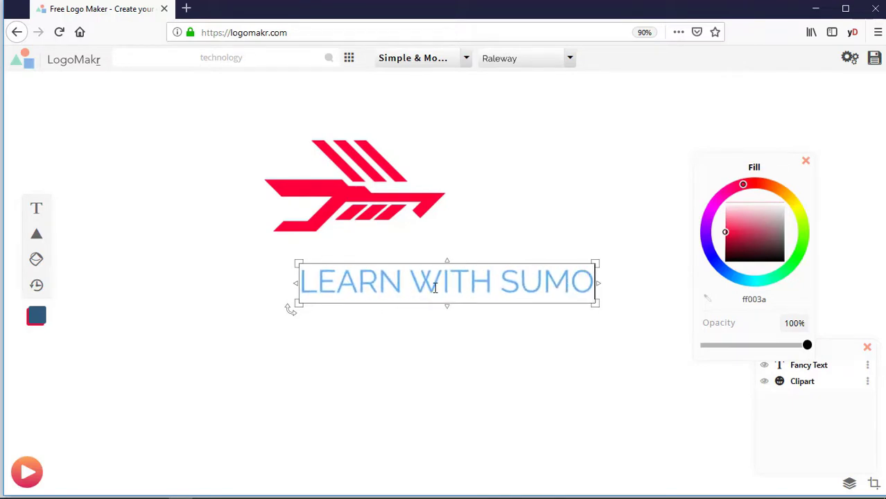
{"action": "type", "text": "N"}
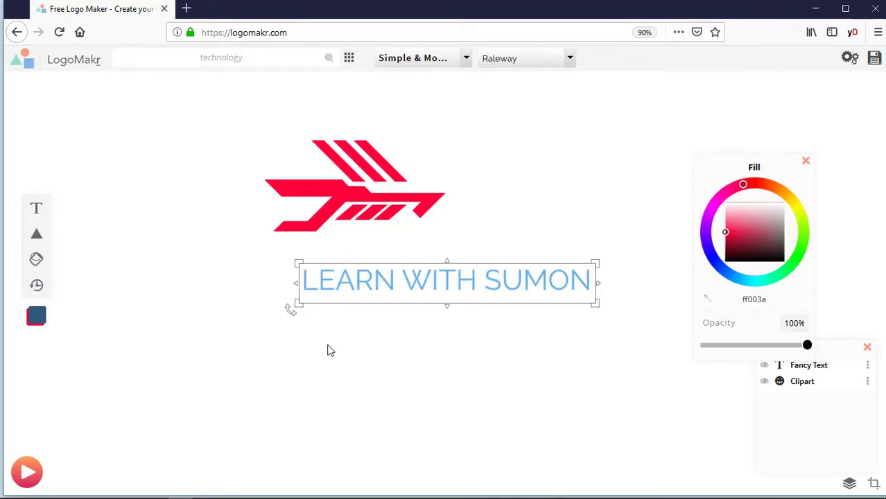
{"action": "left_click_drag", "start_coordinate": [305, 283], "coordinate": [593, 298]}
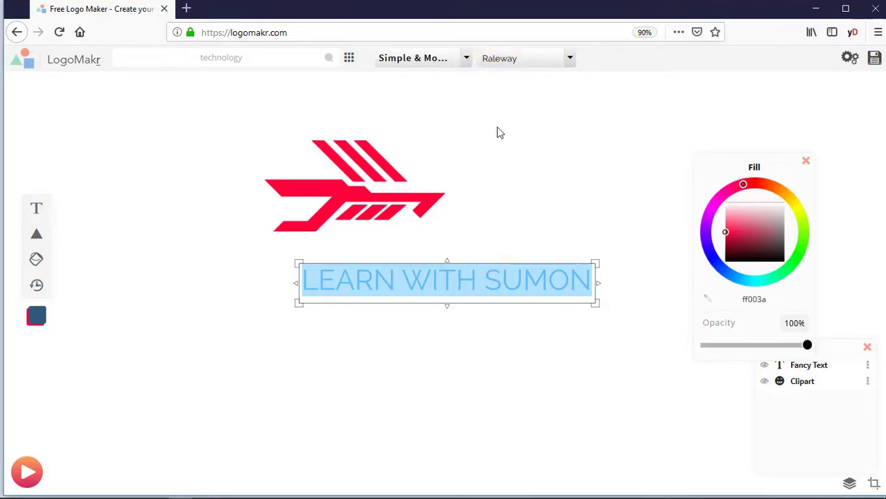
Step: Try the 3D and Decorative font categories, colour the text gold ffd700, then choose Fun & Funky
{"action": "left_click", "coordinate": [465, 59]}
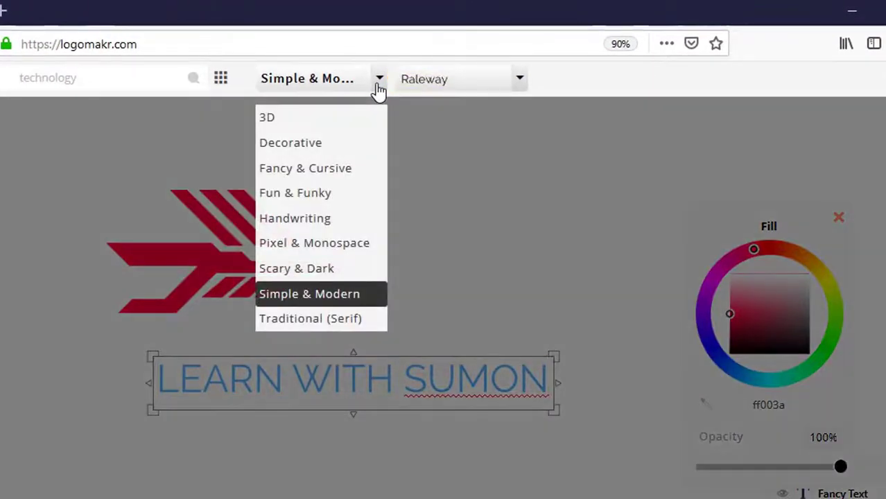
{"action": "left_click", "coordinate": [273, 121]}
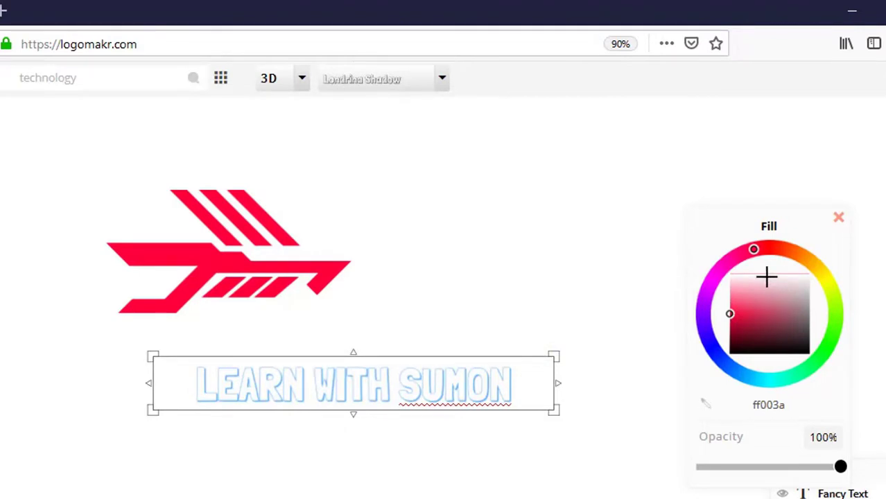
{"action": "mouse_move", "coordinate": [750, 249]}
{"action": "left_mouse_down"}
{"action": "mouse_move", "coordinate": [723, 290]}
{"action": "mouse_move", "coordinate": [833, 355]}
{"action": "mouse_move", "coordinate": [814, 273]}
{"action": "left_mouse_up"}
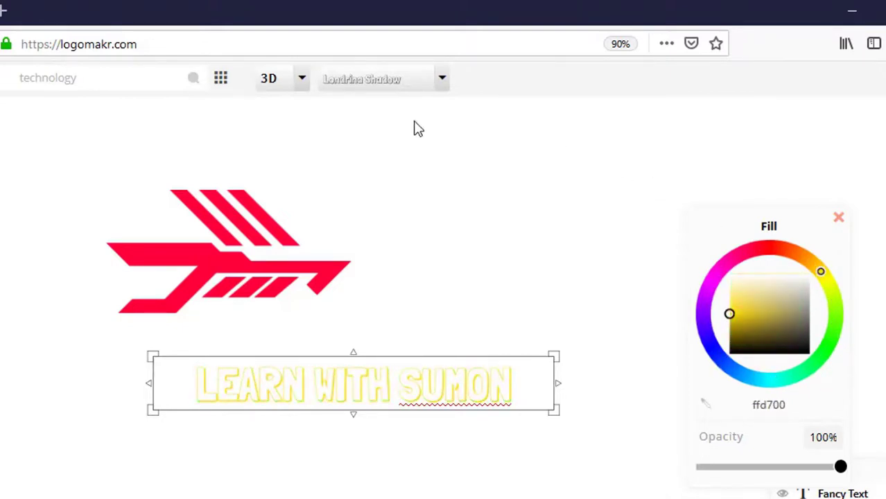
{"action": "left_click", "coordinate": [300, 82]}
{"action": "left_click", "coordinate": [293, 151]}
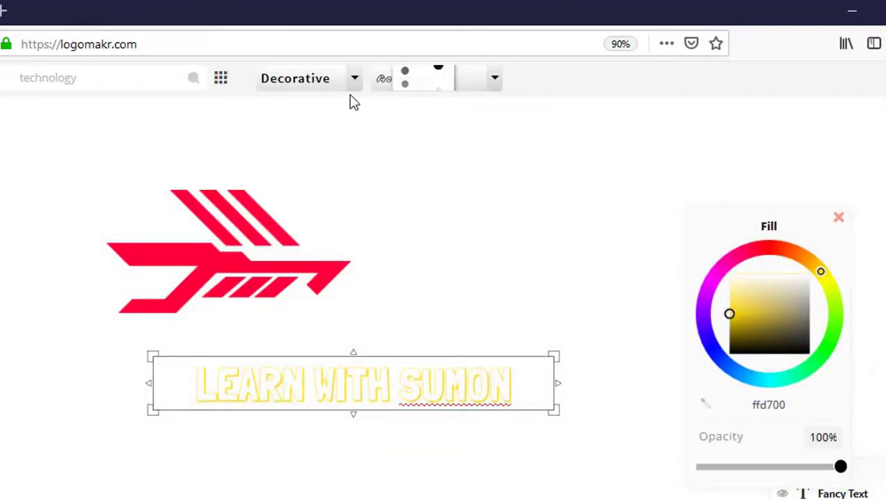
{"action": "left_click", "coordinate": [354, 83]}
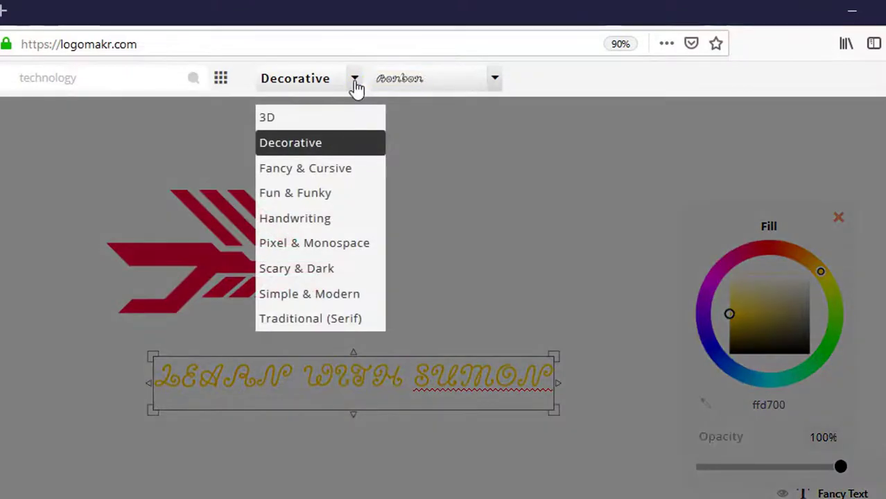
{"action": "left_click", "coordinate": [291, 192]}
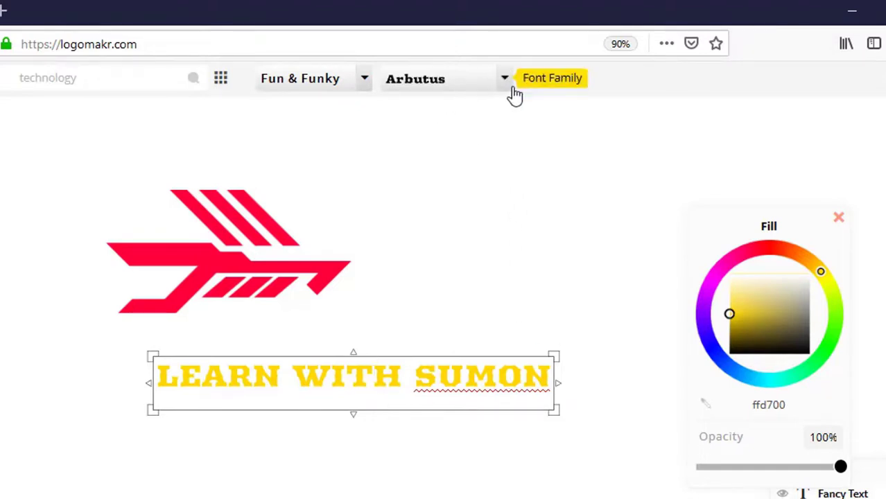
Step: Browse the Fun & Funky font family list
{"action": "left_click", "coordinate": [511, 87]}
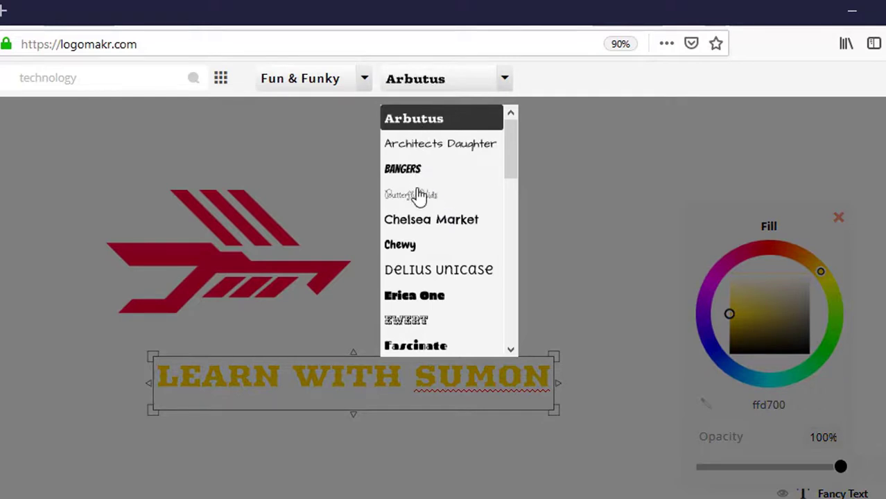
{"action": "scroll", "coordinate": [416, 205], "scroll_direction": "down", "scroll_amount": 2}
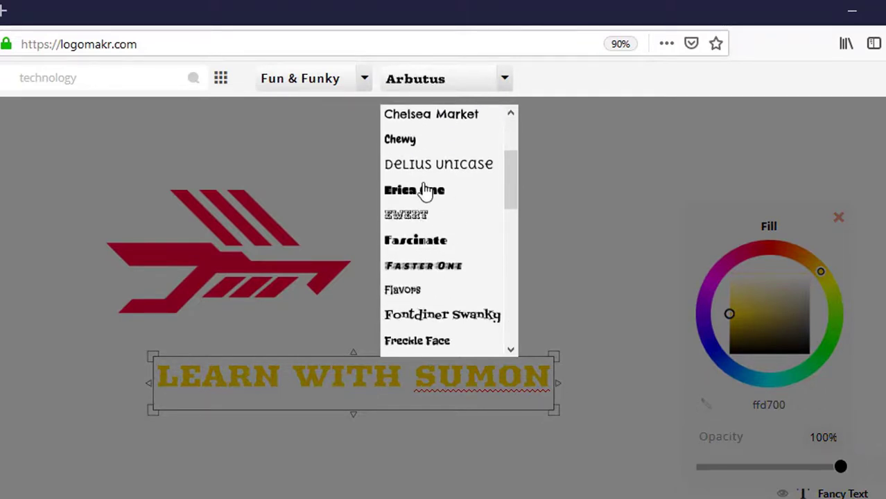
{"action": "scroll", "coordinate": [433, 320], "scroll_direction": "down", "scroll_amount": 5}
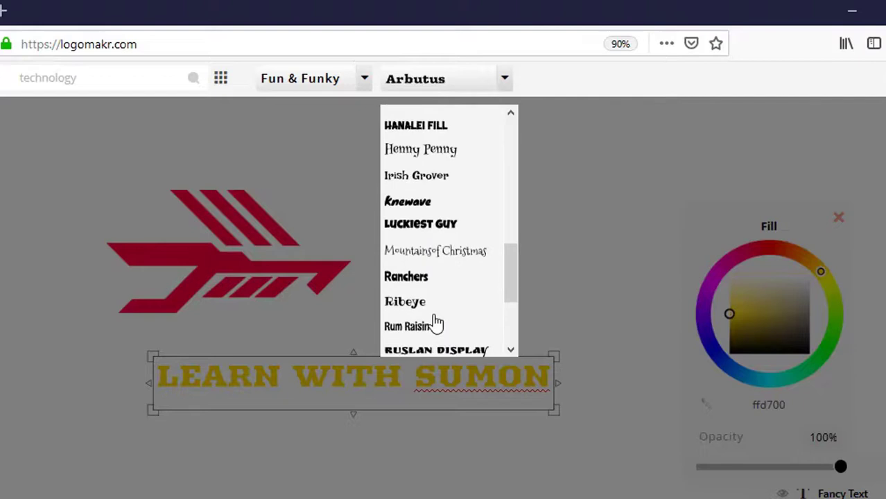
{"action": "scroll", "coordinate": [434, 321], "scroll_direction": "up", "scroll_amount": 2}
{"action": "scroll", "coordinate": [434, 322], "scroll_direction": "up", "scroll_amount": 3}
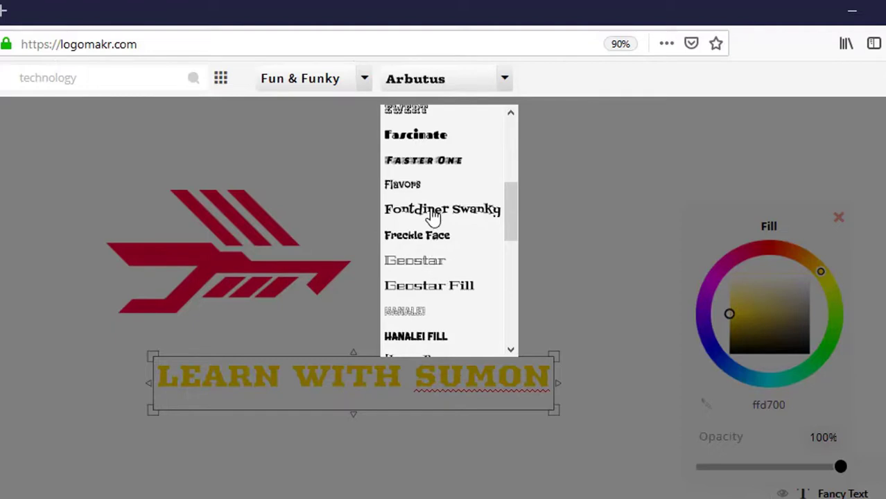
Step: Set 'LEARN WITH SUMON' in Faster One, red ff002f, shifted slightly left under the arrow
{"action": "left_click", "coordinate": [418, 167]}
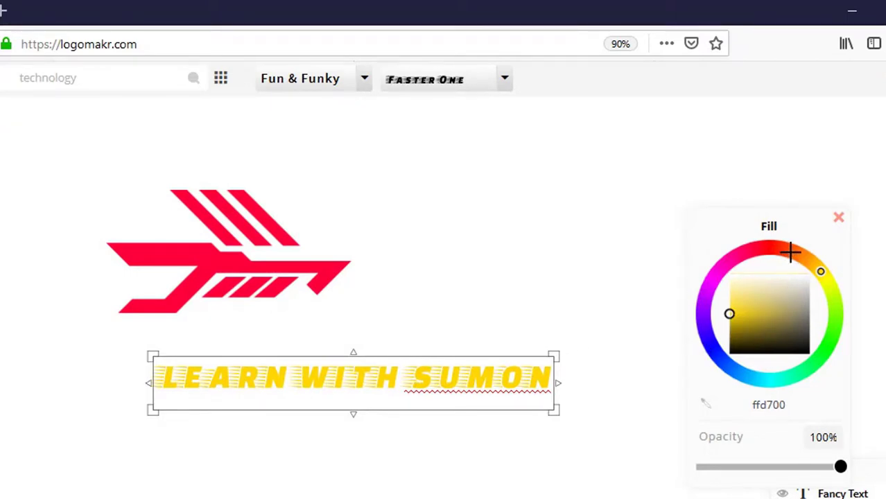
{"action": "mouse_move", "coordinate": [791, 252]}
{"action": "left_mouse_down"}
{"action": "mouse_move", "coordinate": [763, 257]}
{"action": "mouse_move", "coordinate": [757, 273]}
{"action": "left_mouse_up"}
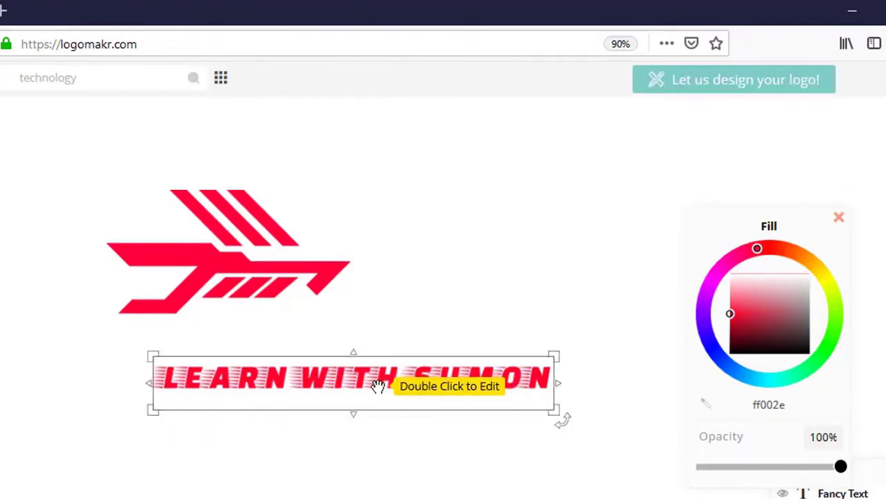
{"action": "left_click_drag", "start_coordinate": [375, 383], "coordinate": [257, 356]}
{"action": "left_click", "coordinate": [285, 444]}
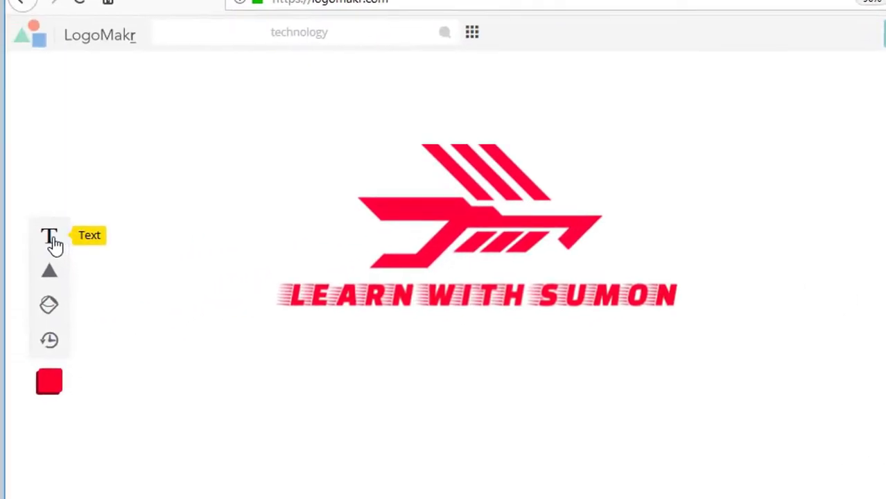
Step: Add a 'THE TECH TEACHER' text line and colour it red ff0041
{"action": "left_click", "coordinate": [50, 238]}
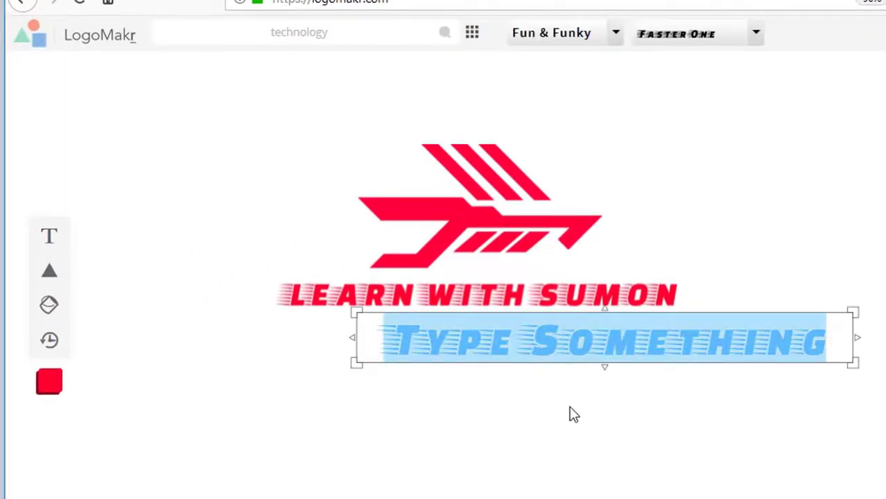
{"action": "type", "text": "T"}
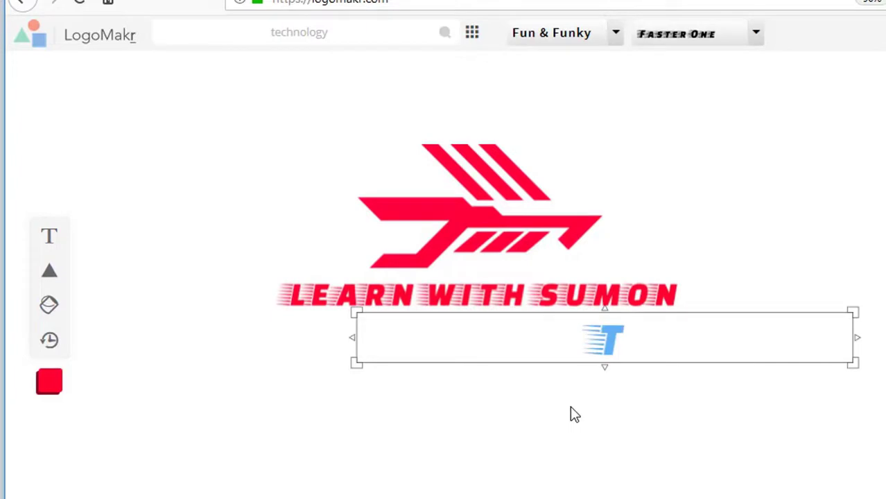
{"action": "type", "text": "HE TECH"}
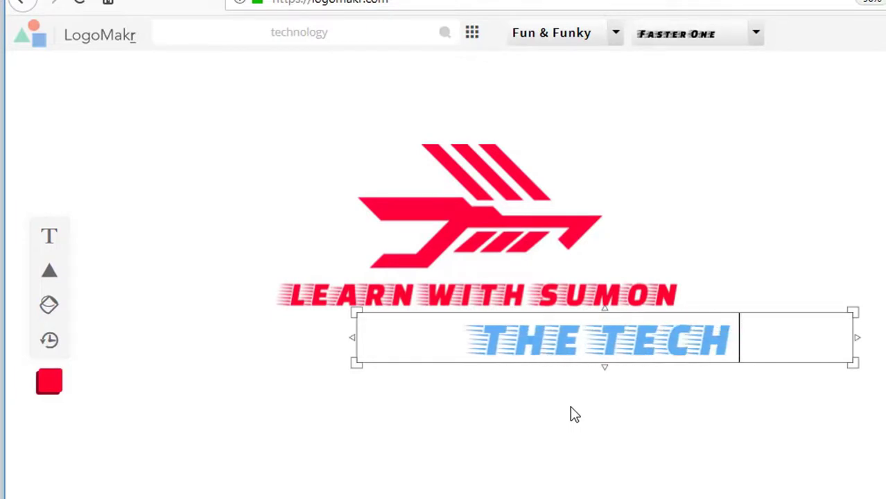
{"action": "type", "text": " TEACH"}
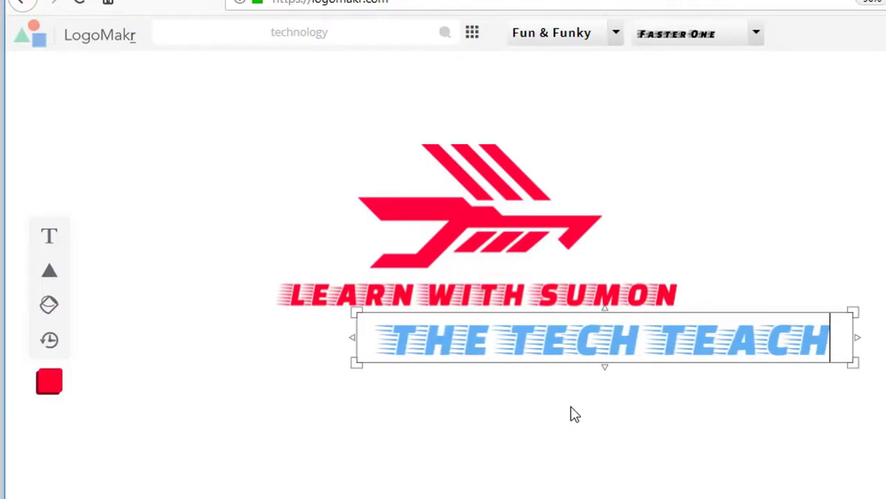
{"action": "type", "text": "ER"}
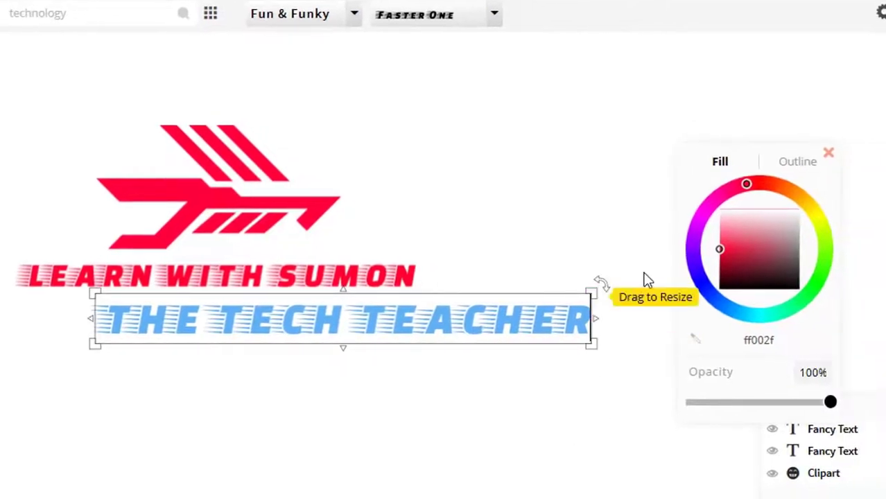
{"action": "mouse_move", "coordinate": [747, 184]}
{"action": "left_mouse_down"}
{"action": "mouse_move", "coordinate": [722, 207]}
{"action": "mouse_move", "coordinate": [743, 194]}
{"action": "left_mouse_up"}
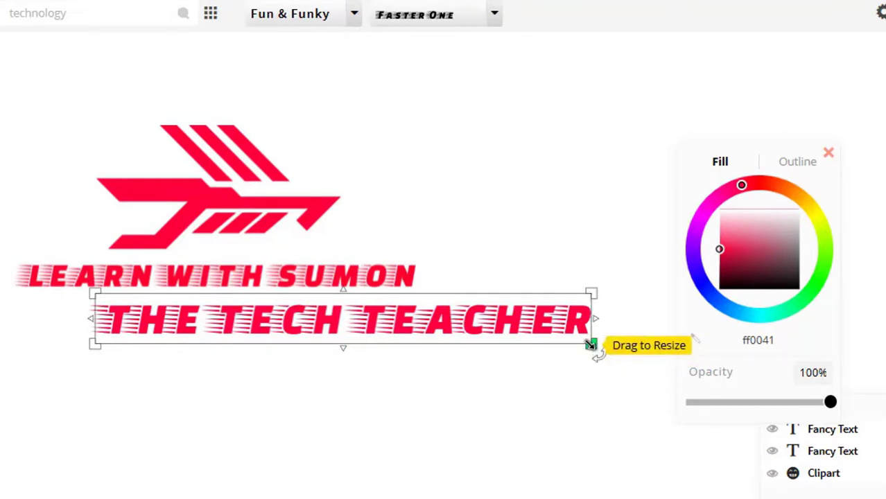
Step: Shrink 'THE TECH TEACHER' to about 362 px wide beneath the title
{"action": "left_click_drag", "start_coordinate": [591, 345], "coordinate": [430, 327]}
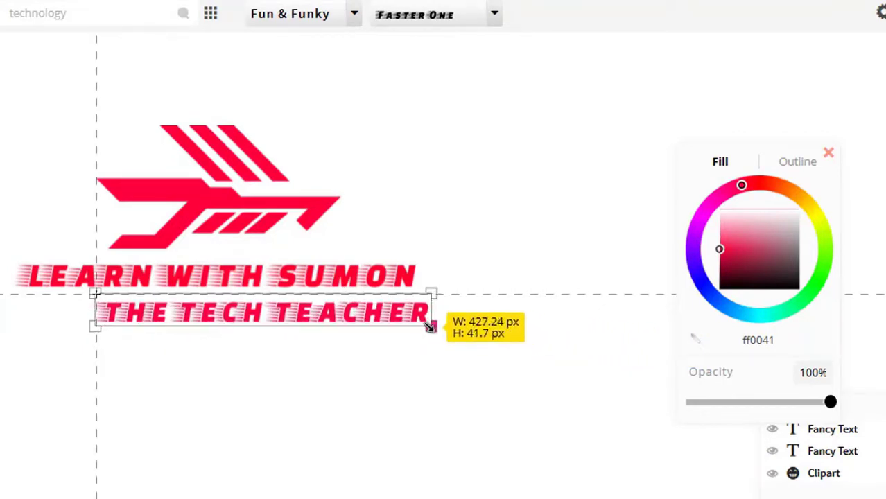
{"action": "left_click_drag", "start_coordinate": [430, 327], "coordinate": [379, 322]}
{"action": "left_click", "coordinate": [282, 333]}
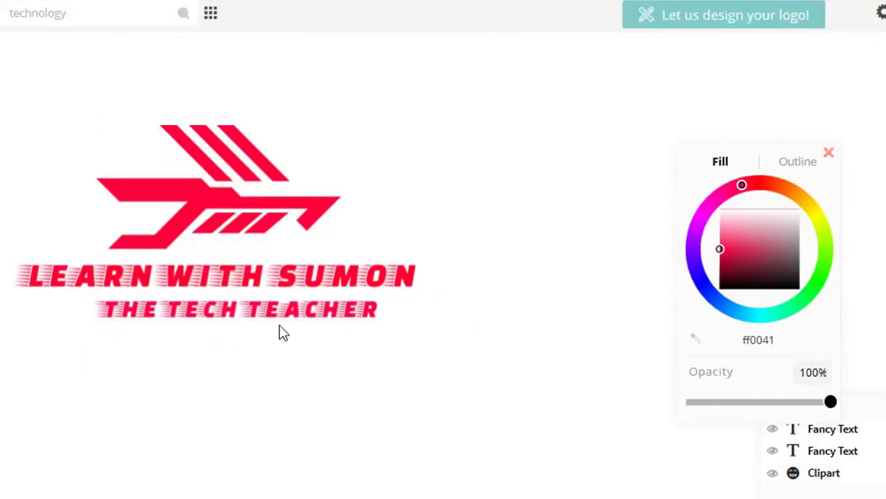
Step: Shift THE TECH TEACHER left under the title, then centre and slightly resize the whole logo group
{"action": "left_click_drag", "start_coordinate": [258, 310], "coordinate": [242, 313]}
{"action": "left_click", "coordinate": [256, 402]}
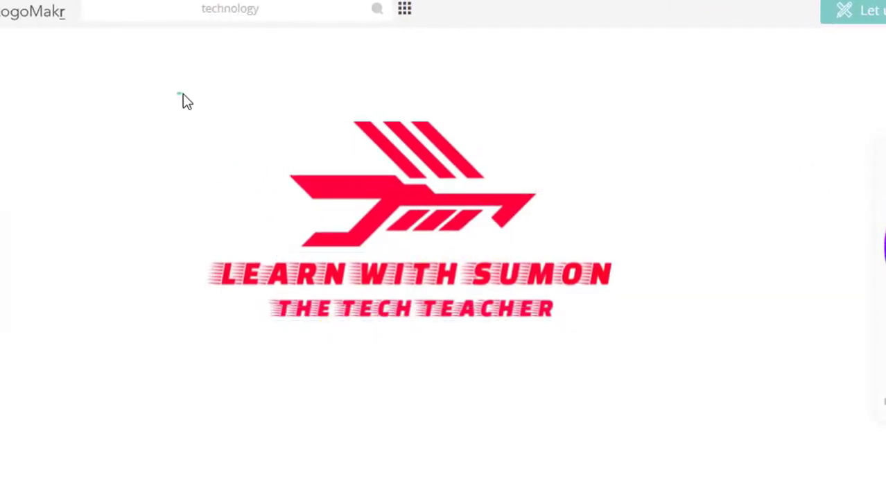
{"action": "left_click_drag", "start_coordinate": [109, 69], "coordinate": [729, 372]}
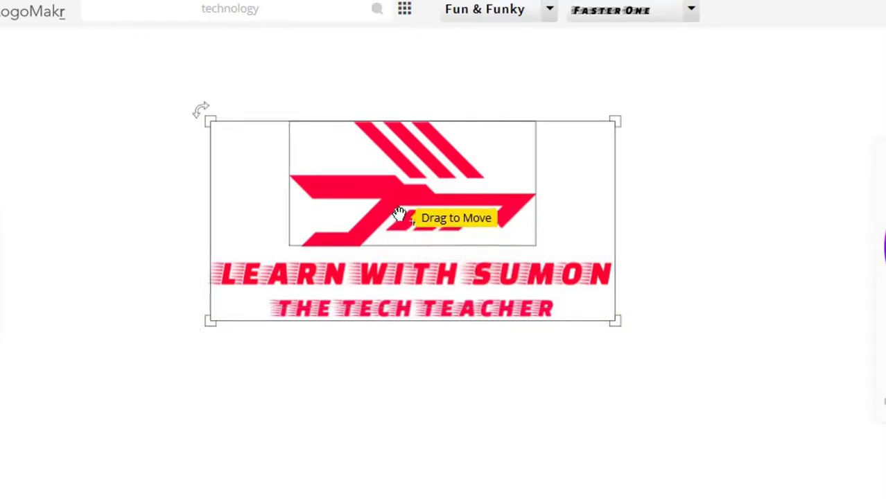
{"action": "mouse_move", "coordinate": [431, 204]}
{"action": "left_mouse_down"}
{"action": "mouse_move", "coordinate": [394, 319]}
{"action": "mouse_move", "coordinate": [445, 311]}
{"action": "mouse_move", "coordinate": [442, 331]}
{"action": "left_mouse_up"}
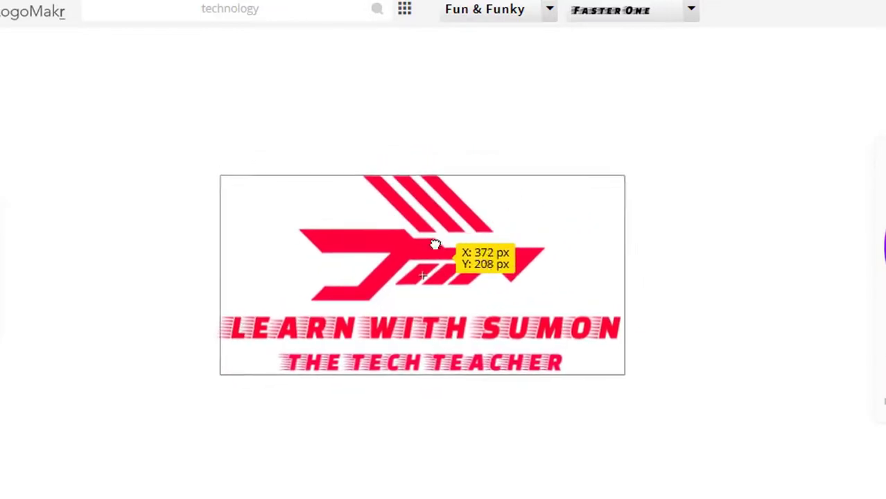
{"action": "left_click_drag", "start_coordinate": [442, 330], "coordinate": [472, 266]}
{"action": "left_click", "coordinate": [570, 473]}
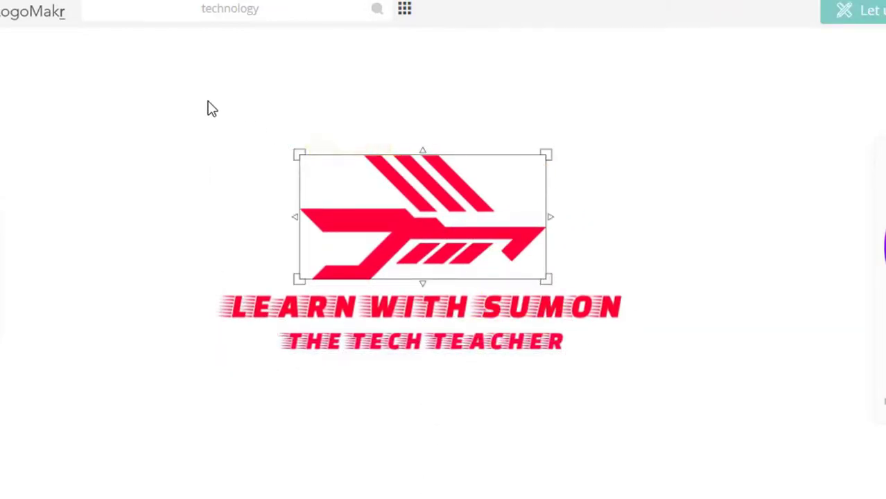
{"action": "left_click_drag", "start_coordinate": [207, 99], "coordinate": [675, 496]}
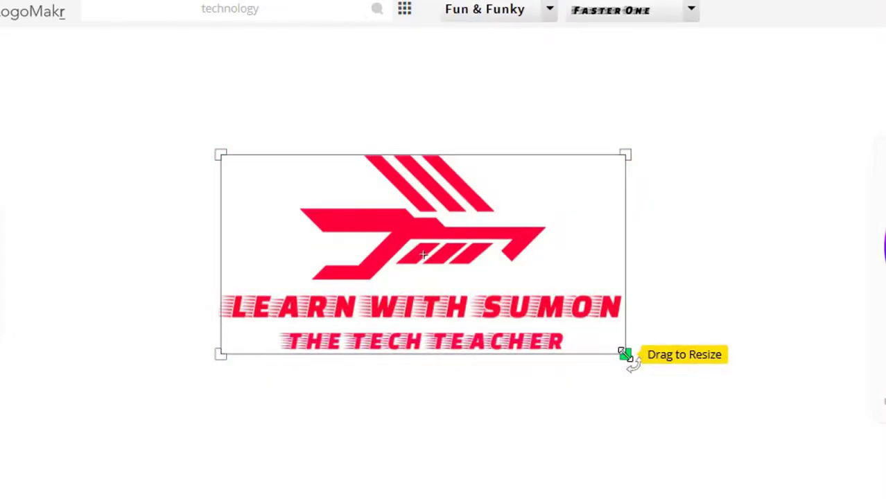
{"action": "mouse_move", "coordinate": [624, 354]}
{"action": "left_mouse_down"}
{"action": "mouse_move", "coordinate": [513, 253]}
{"action": "mouse_move", "coordinate": [510, 265]}
{"action": "mouse_move", "coordinate": [579, 377]}
{"action": "mouse_move", "coordinate": [603, 397]}
{"action": "mouse_move", "coordinate": [572, 358]}
{"action": "mouse_move", "coordinate": [597, 372]}
{"action": "left_mouse_up"}
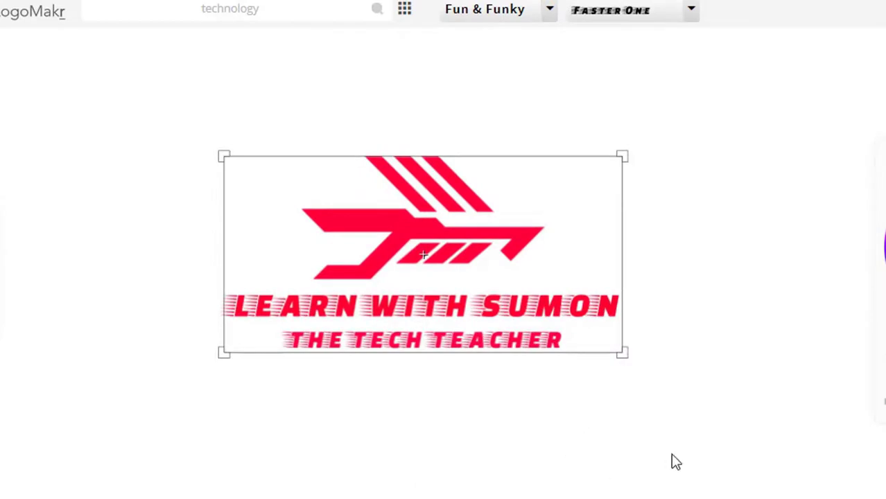
Step: Briefly apply a black canvas background, then remove it to restore plain white
{"action": "right_click", "coordinate": [678, 421]}
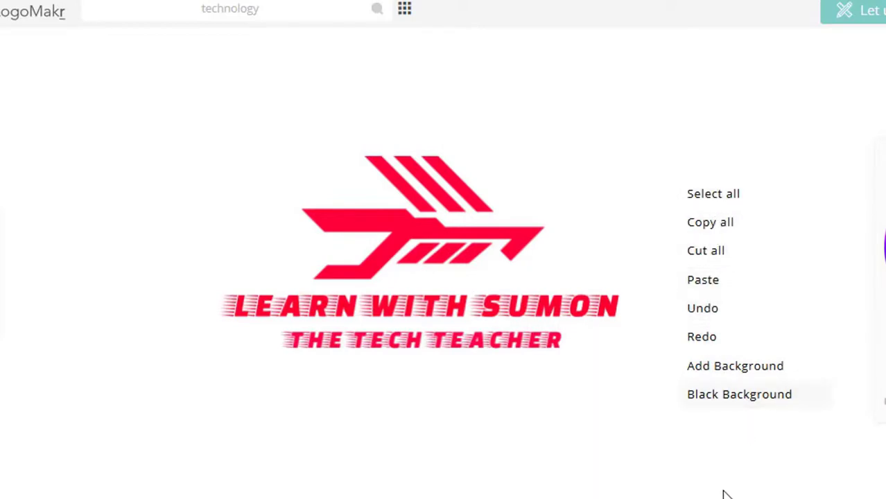
{"action": "left_click", "coordinate": [717, 401]}
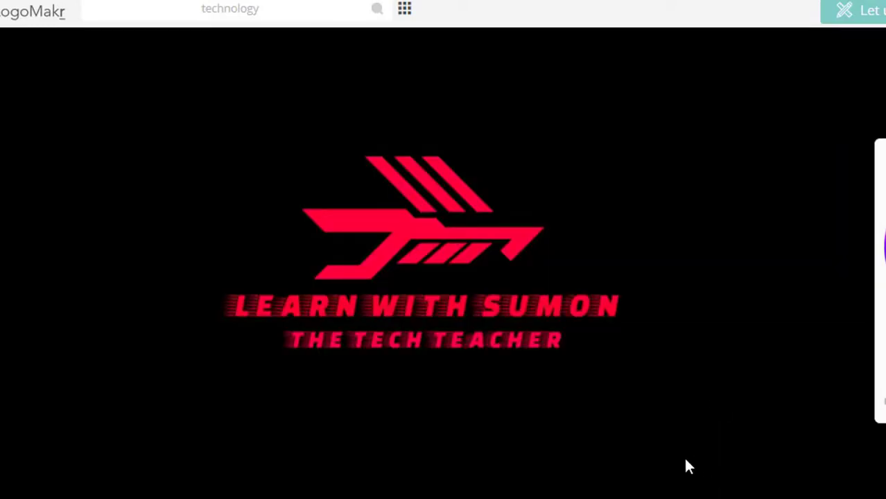
{"action": "left_click", "coordinate": [534, 334]}
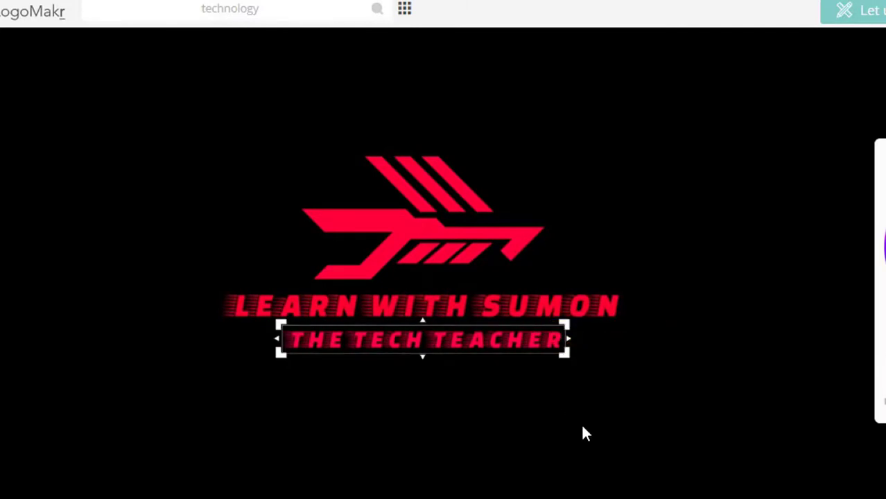
{"action": "right_click", "coordinate": [636, 435]}
{"action": "left_click", "coordinate": [670, 413]}
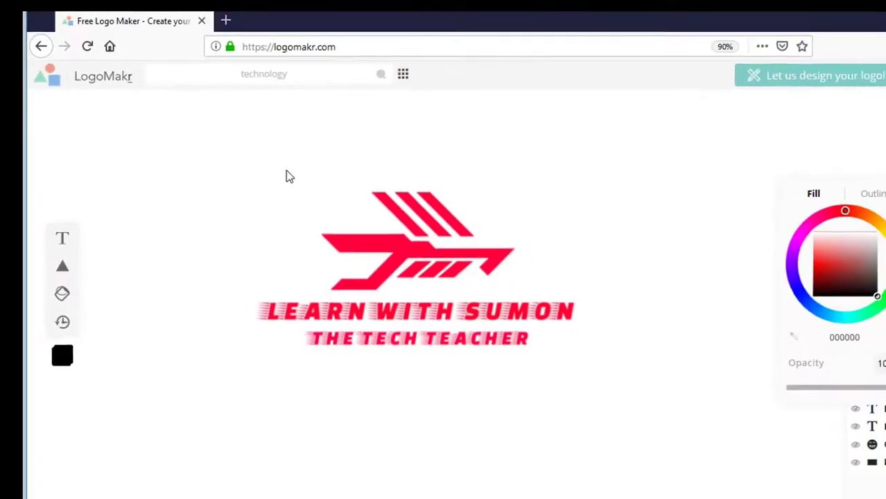
Step: Add a square shape and move it to the canvas top-left
{"action": "left_click", "coordinate": [554, 331]}
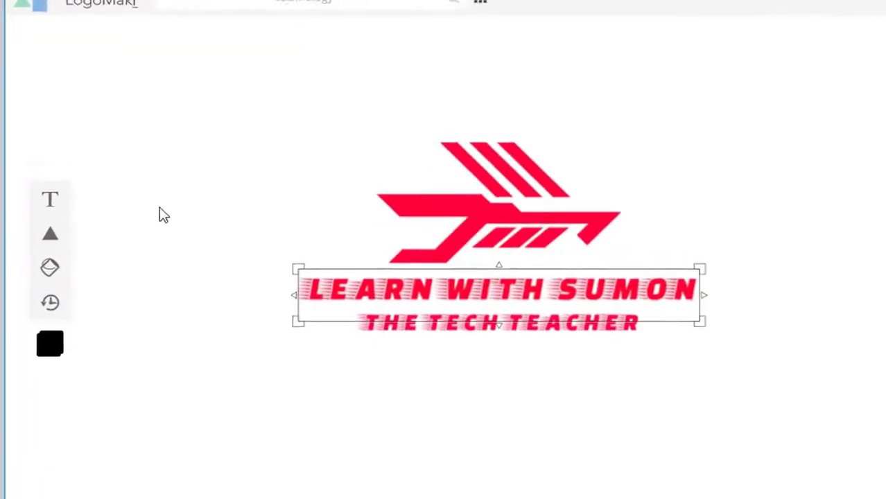
{"action": "mouse_move", "coordinate": [54, 237]}
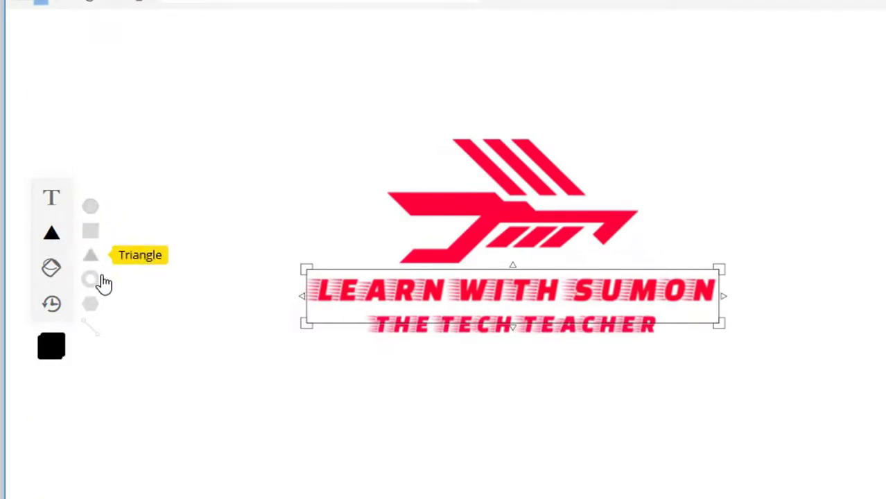
{"action": "left_click", "coordinate": [94, 234]}
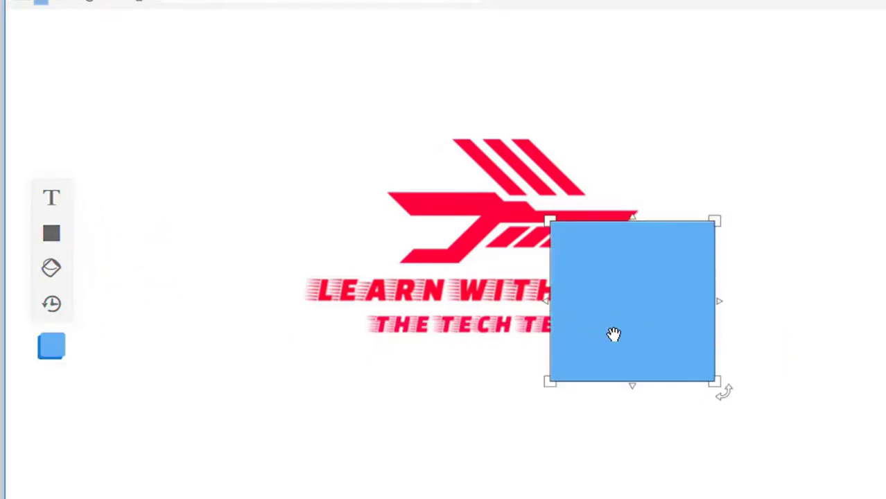
{"action": "mouse_move", "coordinate": [613, 332]}
{"action": "left_mouse_down"}
{"action": "mouse_move", "coordinate": [198, 168]}
{"action": "mouse_move", "coordinate": [237, 205]}
{"action": "left_mouse_up"}
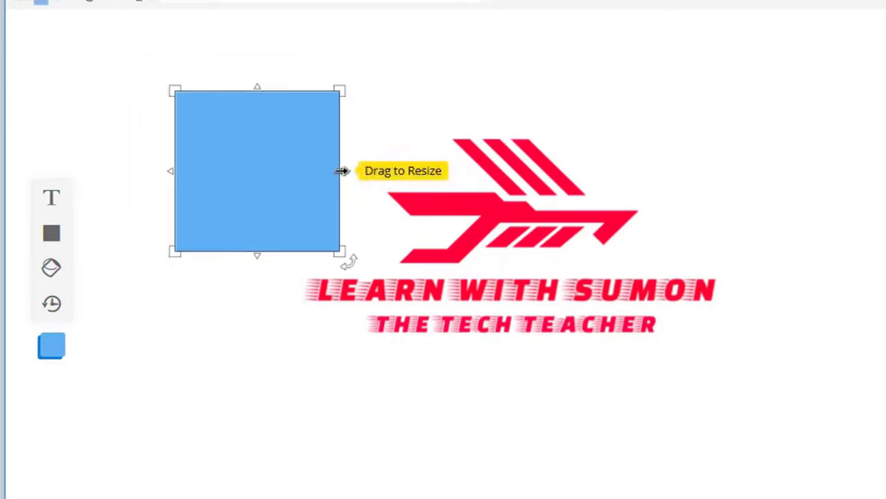
Step: Stretch the square into a roughly 843 × 462 px rectangle and fill it purple 4900ff
{"action": "mouse_move", "coordinate": [347, 175]}
{"action": "left_mouse_down"}
{"action": "mouse_move", "coordinate": [781, 239]}
{"action": "mouse_move", "coordinate": [870, 243]}
{"action": "left_mouse_up"}
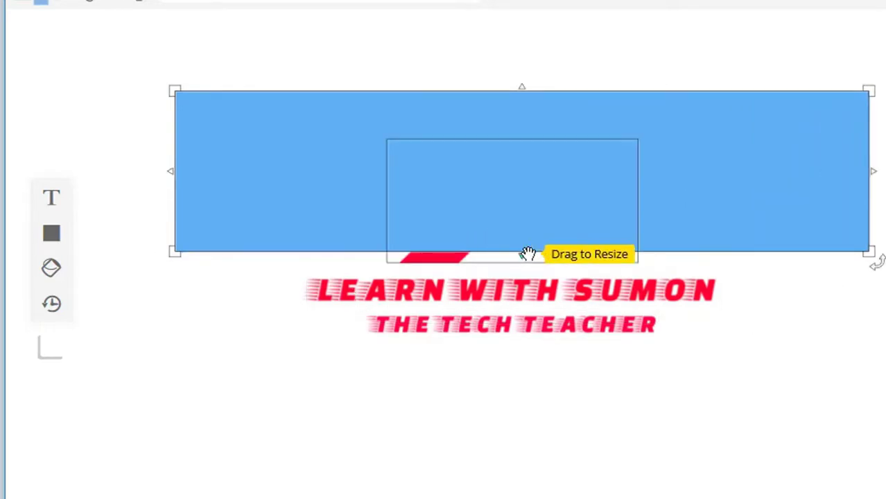
{"action": "left_click_drag", "start_coordinate": [523, 252], "coordinate": [539, 475]}
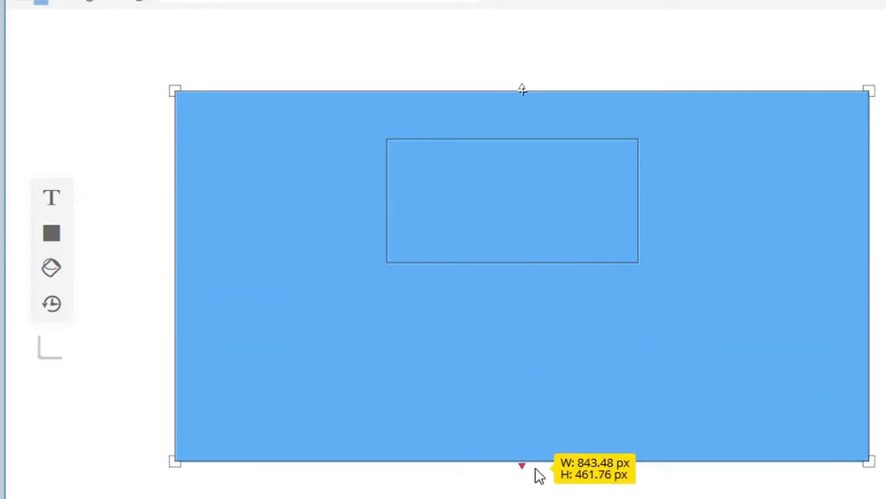
{"action": "left_click_drag", "start_coordinate": [534, 396], "coordinate": [535, 365]}
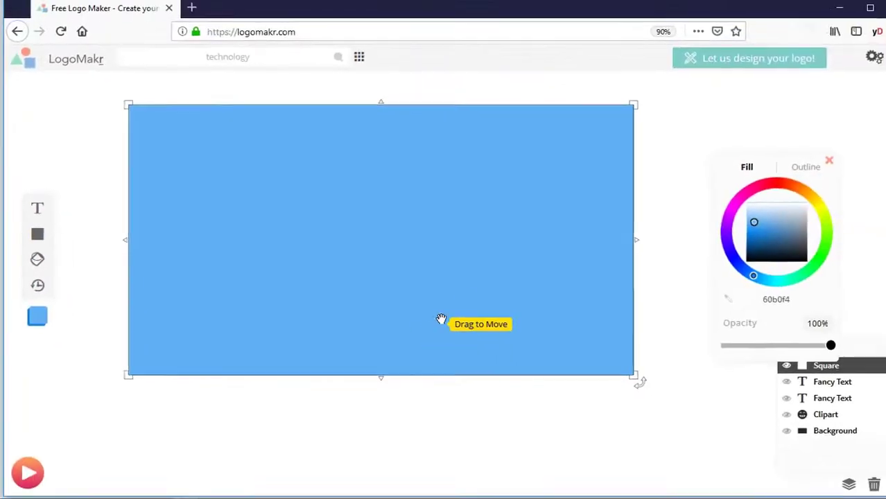
{"action": "mouse_move", "coordinate": [794, 190]}
{"action": "left_mouse_down"}
{"action": "mouse_move", "coordinate": [724, 225]}
{"action": "mouse_move", "coordinate": [724, 242]}
{"action": "left_mouse_up"}
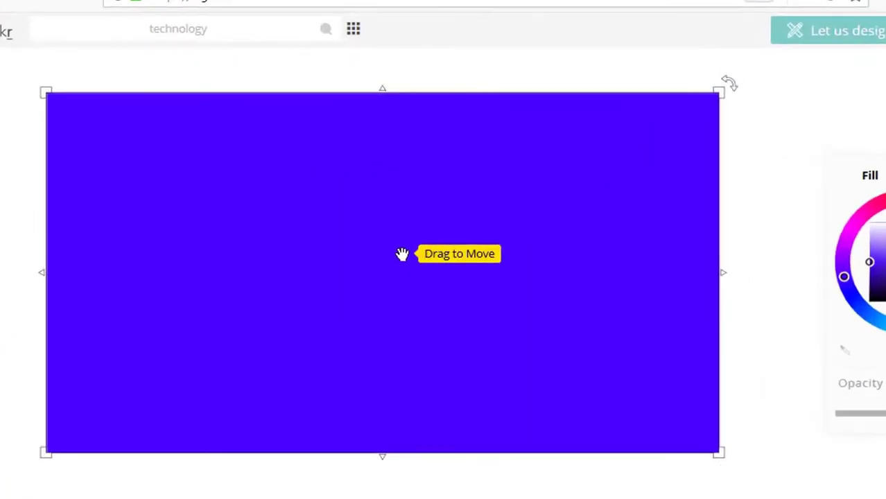
Step: Send the rectangle to the back and position it behind the logo and text
{"action": "right_click", "coordinate": [402, 253]}
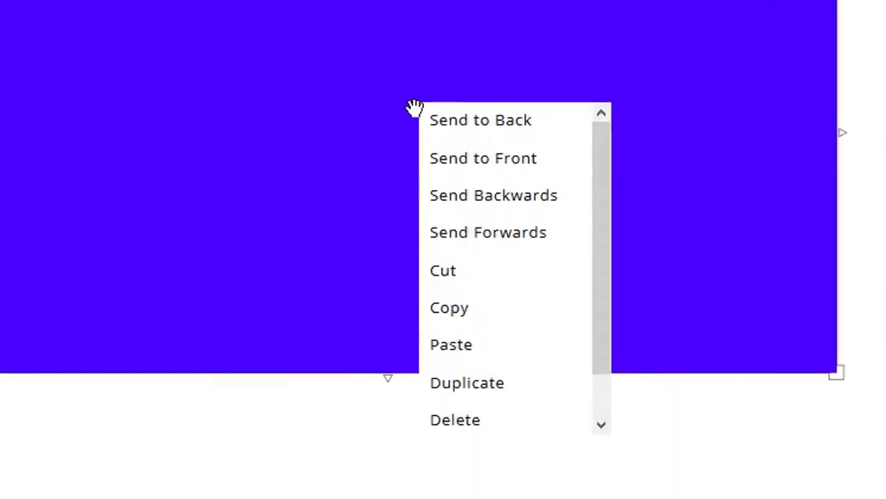
{"action": "left_click", "coordinate": [493, 131]}
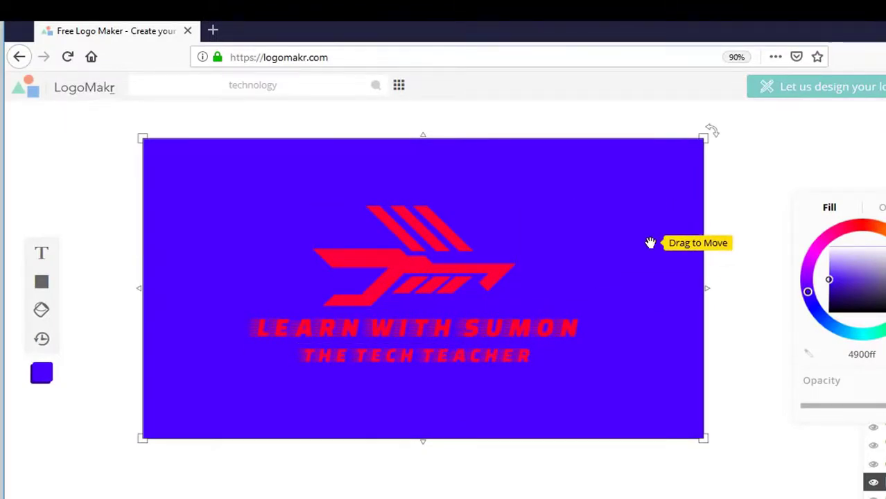
{"action": "left_click_drag", "start_coordinate": [650, 243], "coordinate": [643, 272]}
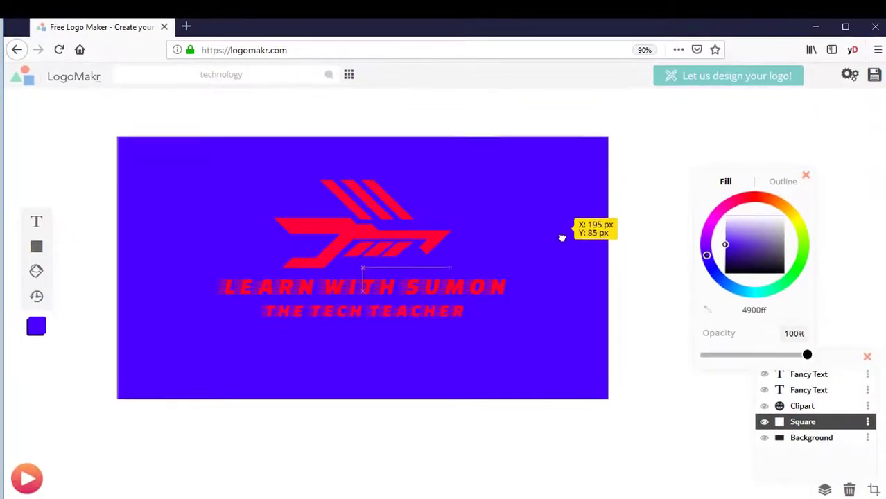
{"action": "left_click_drag", "start_coordinate": [562, 238], "coordinate": [559, 230]}
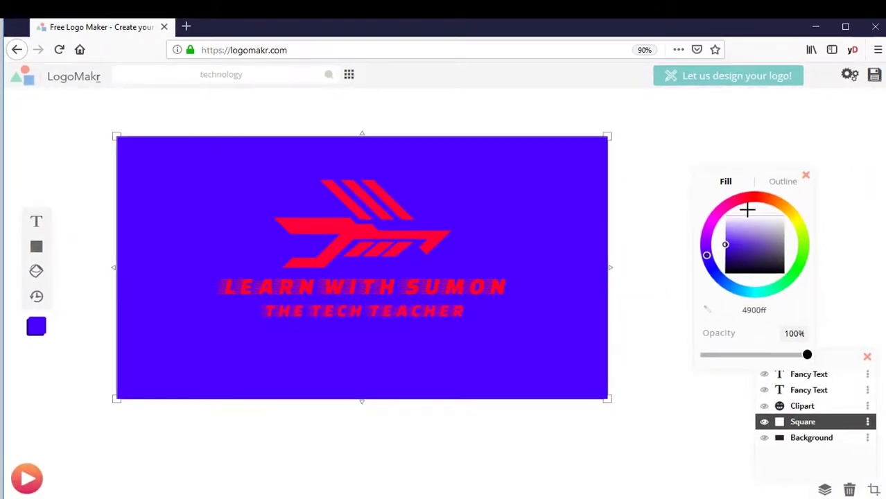
Step: Set the rectangle's fill to near-black 100e0e
{"action": "mouse_move", "coordinate": [744, 202]}
{"action": "left_mouse_down"}
{"action": "mouse_move", "coordinate": [721, 259]}
{"action": "mouse_move", "coordinate": [745, 293]}
{"action": "mouse_move", "coordinate": [771, 294]}
{"action": "mouse_move", "coordinate": [788, 223]}
{"action": "mouse_move", "coordinate": [764, 199]}
{"action": "mouse_move", "coordinate": [791, 201]}
{"action": "mouse_move", "coordinate": [816, 256]}
{"action": "left_mouse_up"}
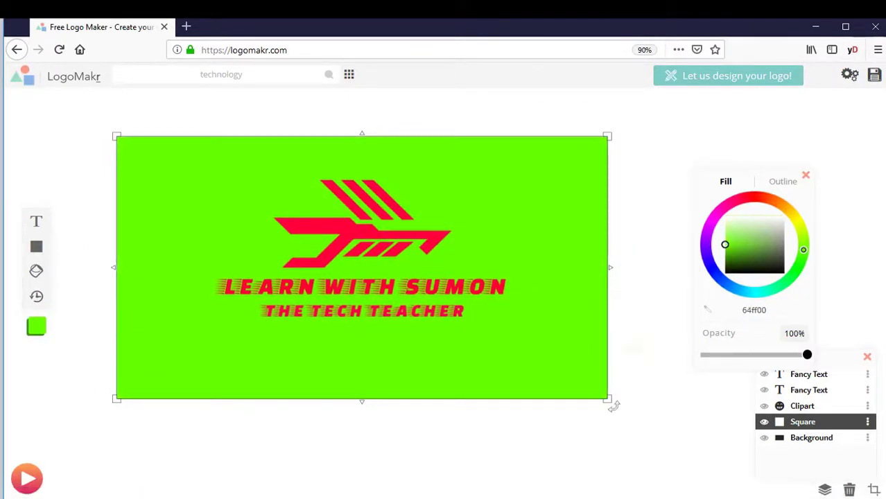
{"action": "left_click", "coordinate": [642, 292]}
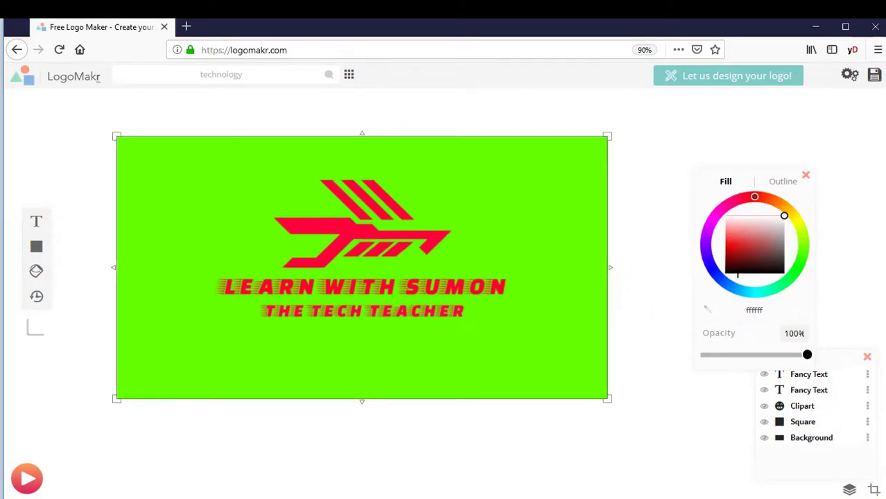
{"action": "left_click_drag", "start_coordinate": [731, 275], "coordinate": [779, 269]}
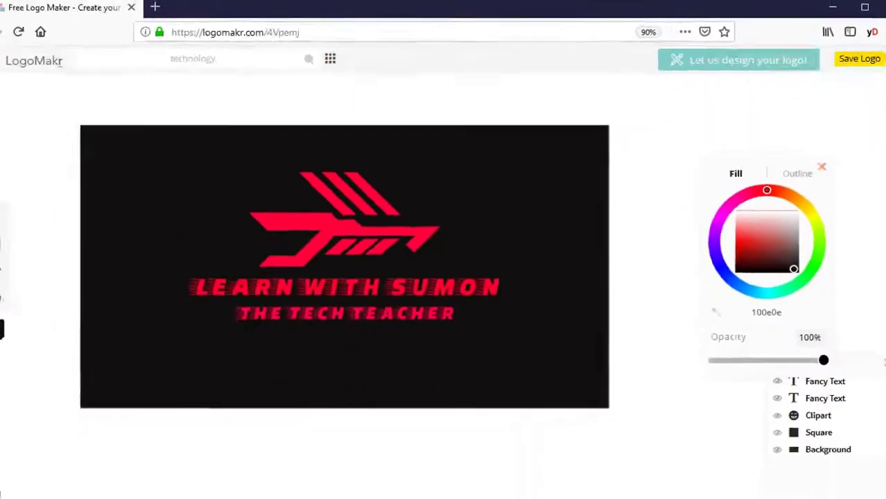
Step: Save the logo as the free low-resolution PNG LogoMakr_4Vpemj.png
{"action": "left_click", "coordinate": [857, 95]}
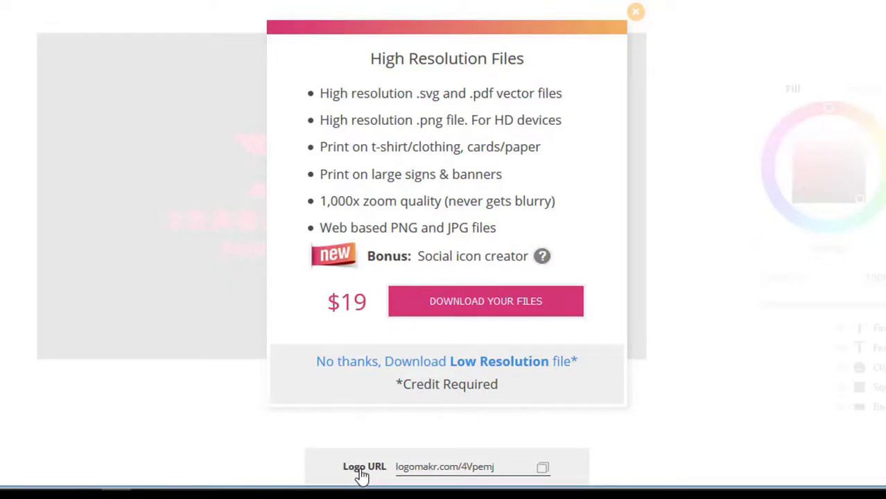
{"action": "left_click", "coordinate": [543, 469]}
{"action": "left_click", "coordinate": [487, 361]}
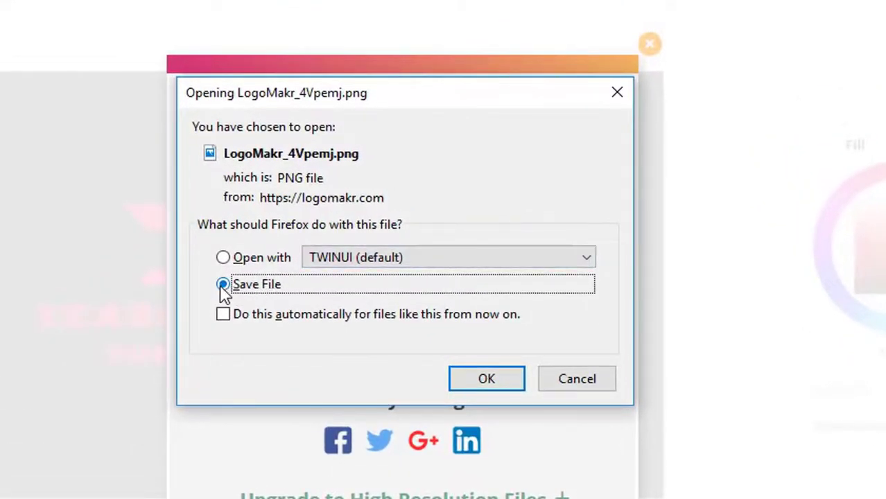
{"action": "left_click", "coordinate": [500, 382]}
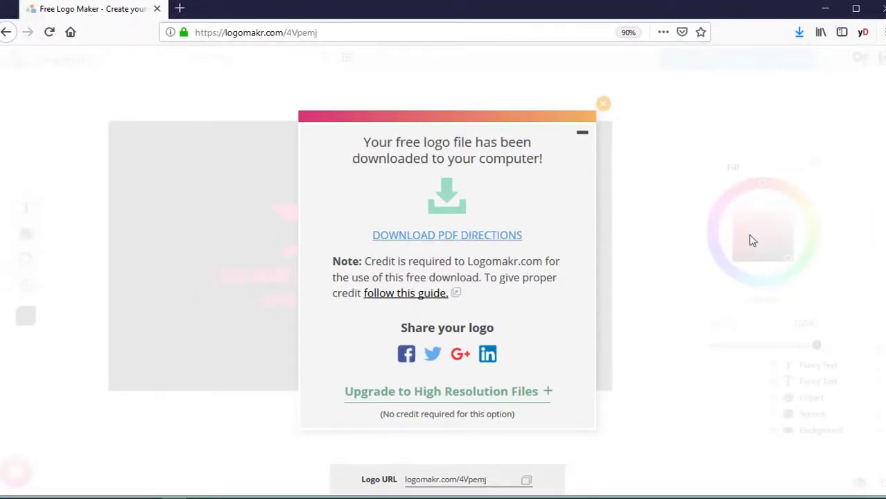
{"action": "left_click", "coordinate": [604, 106]}
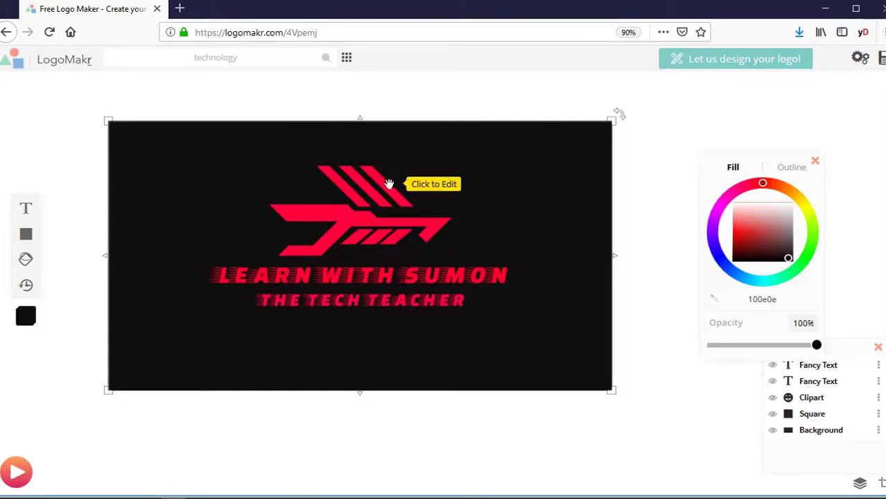
Step: Load the copied logo link in a new Firefox tab
{"action": "left_click", "coordinate": [179, 9]}
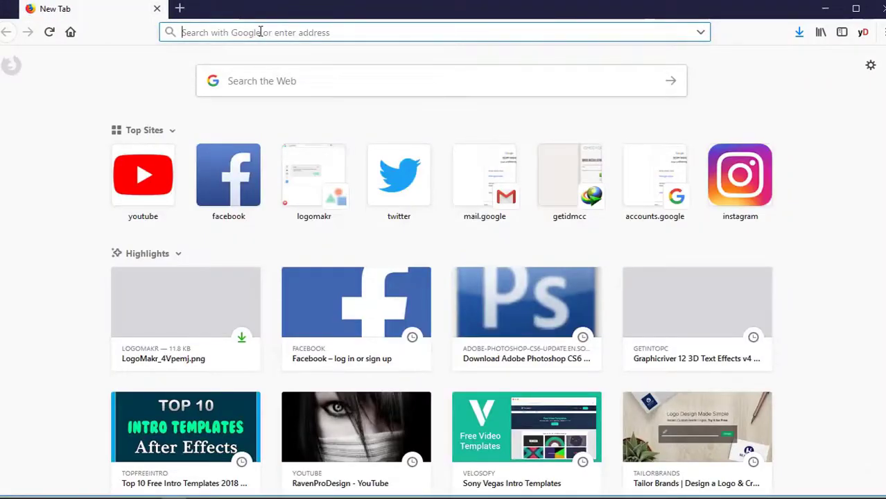
{"action": "key", "text": "ctrl+v"}
{"action": "key", "text": "Return"}
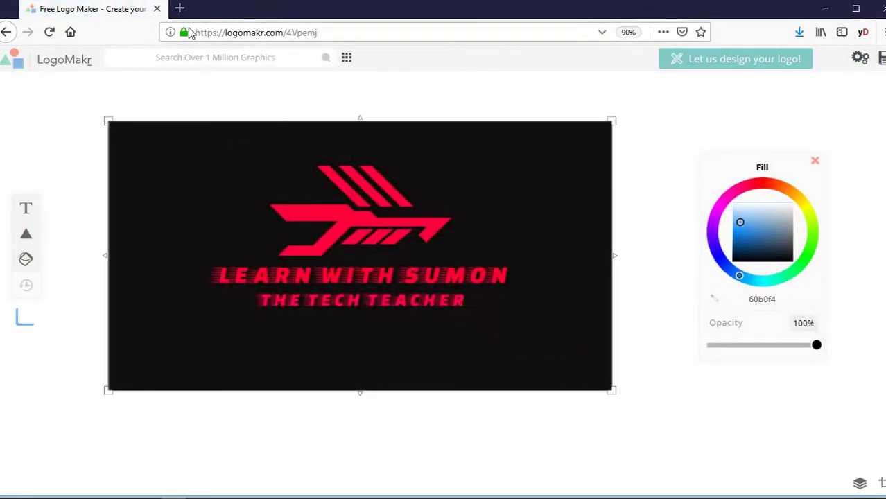
Step: Open LogoMakr_4Vpemj.png from Firefox's downloads list in a fresh tab
{"action": "left_click", "coordinate": [180, 9]}
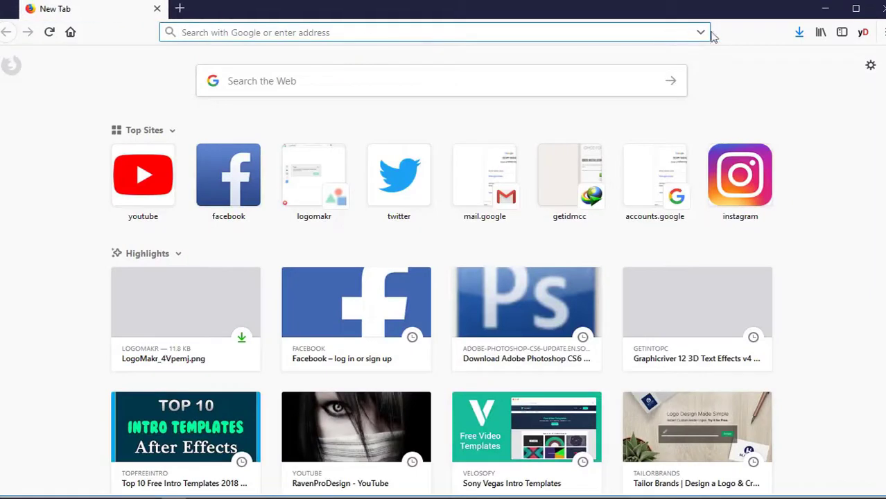
{"action": "left_click", "coordinate": [798, 33]}
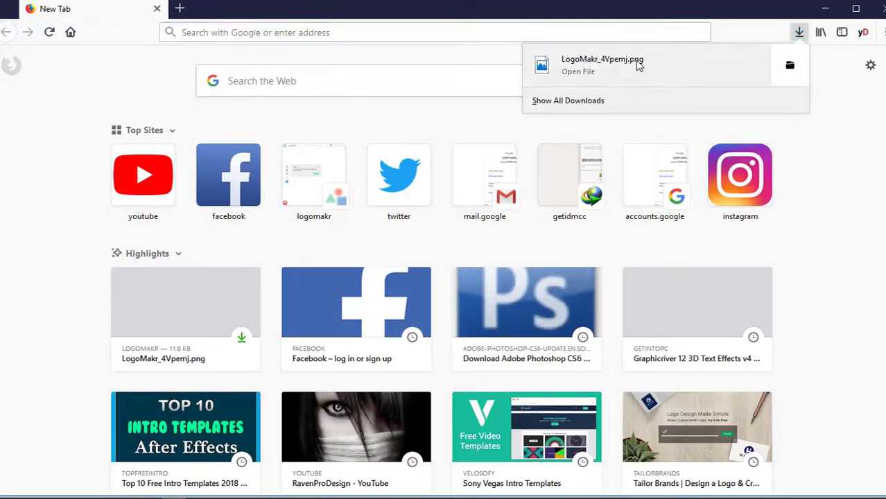
{"action": "left_click", "coordinate": [638, 68]}
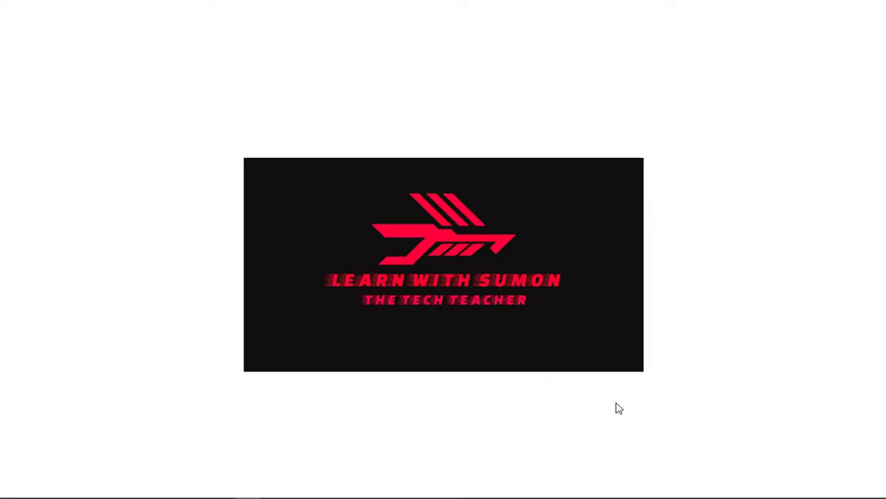
{"action": "mouse_move", "coordinate": [710, 303]}
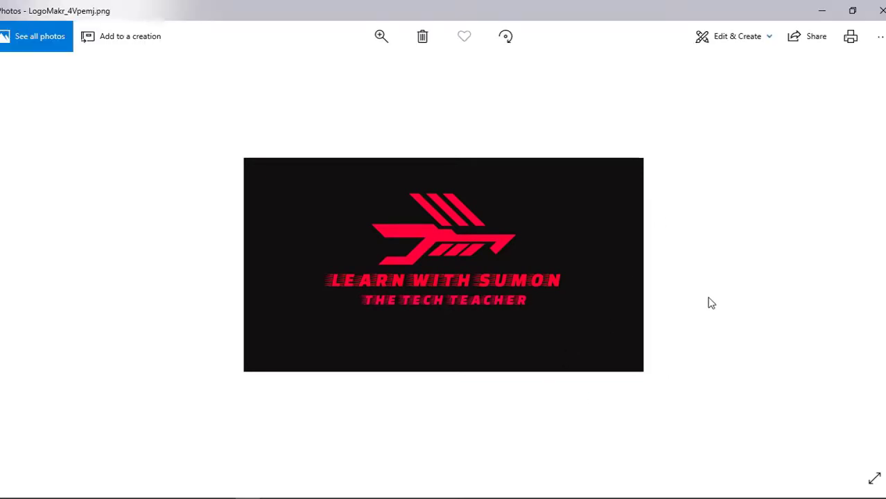